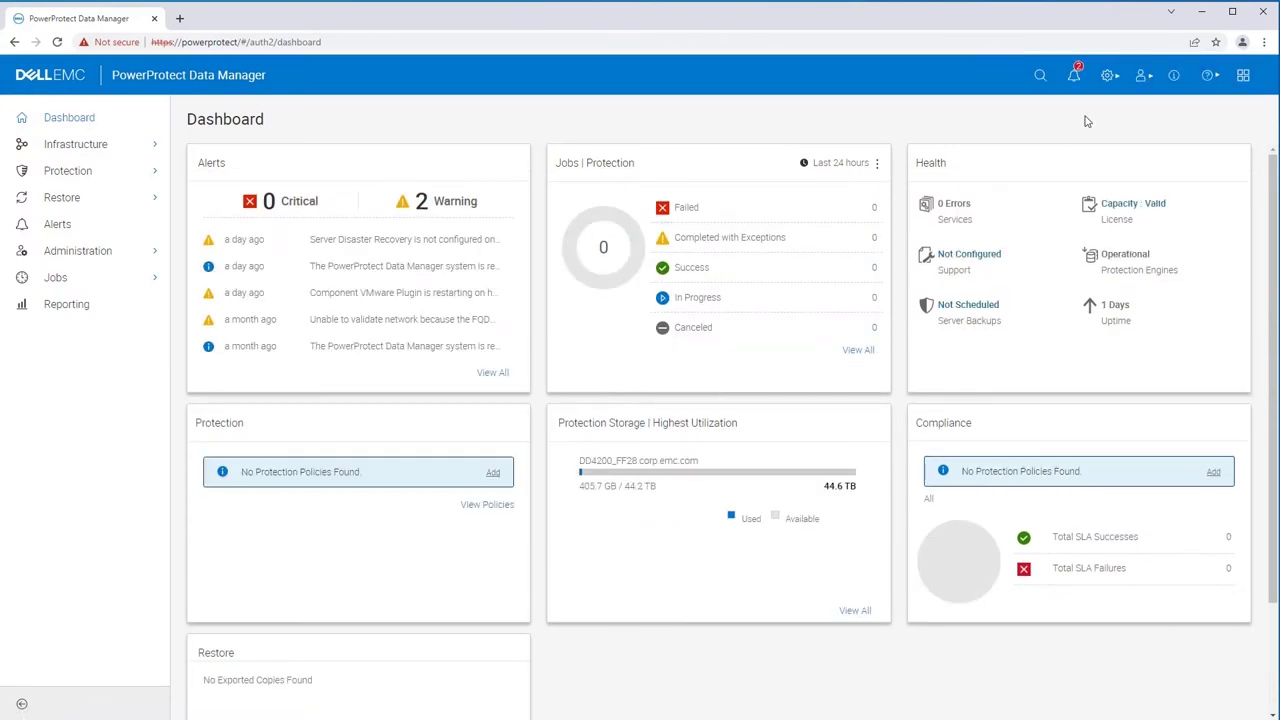
Download the Oracle RMAN agent for Linux (ddrman199_linux_x86_64.tar) from Agent Downloads
{"action": "left_click", "coordinate": [1110, 80]}
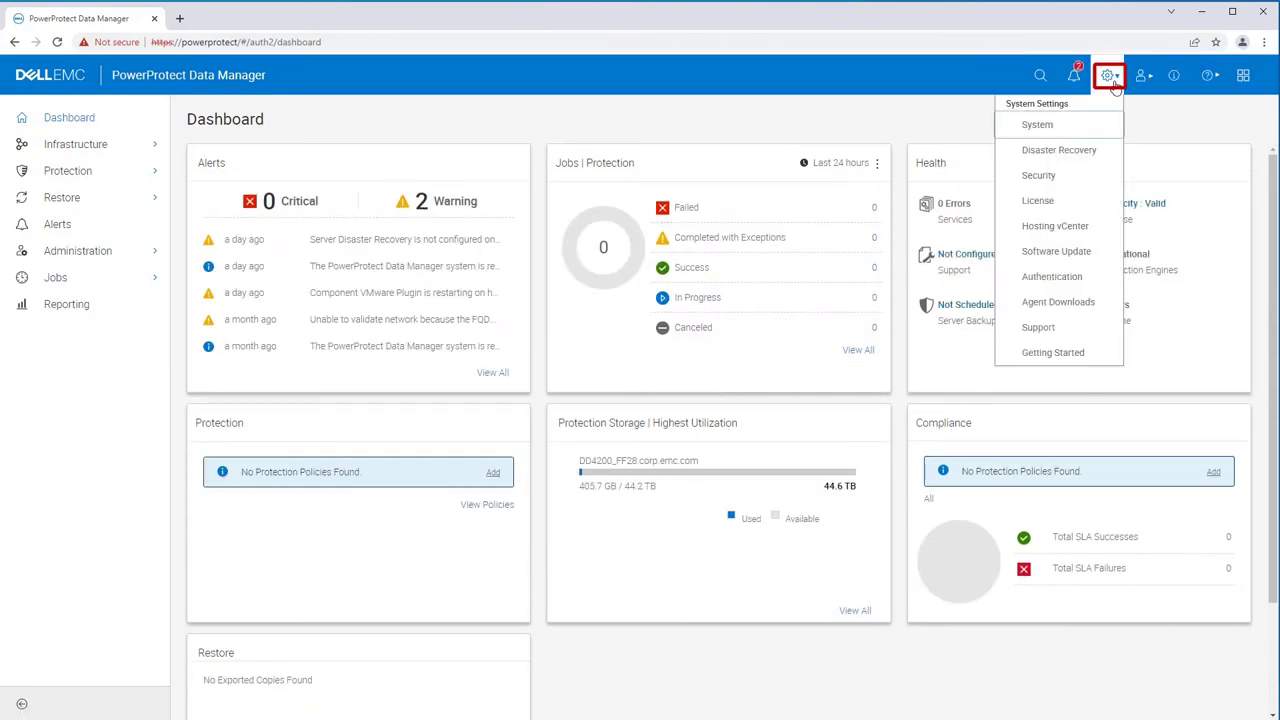
{"action": "left_click", "coordinate": [1075, 304]}
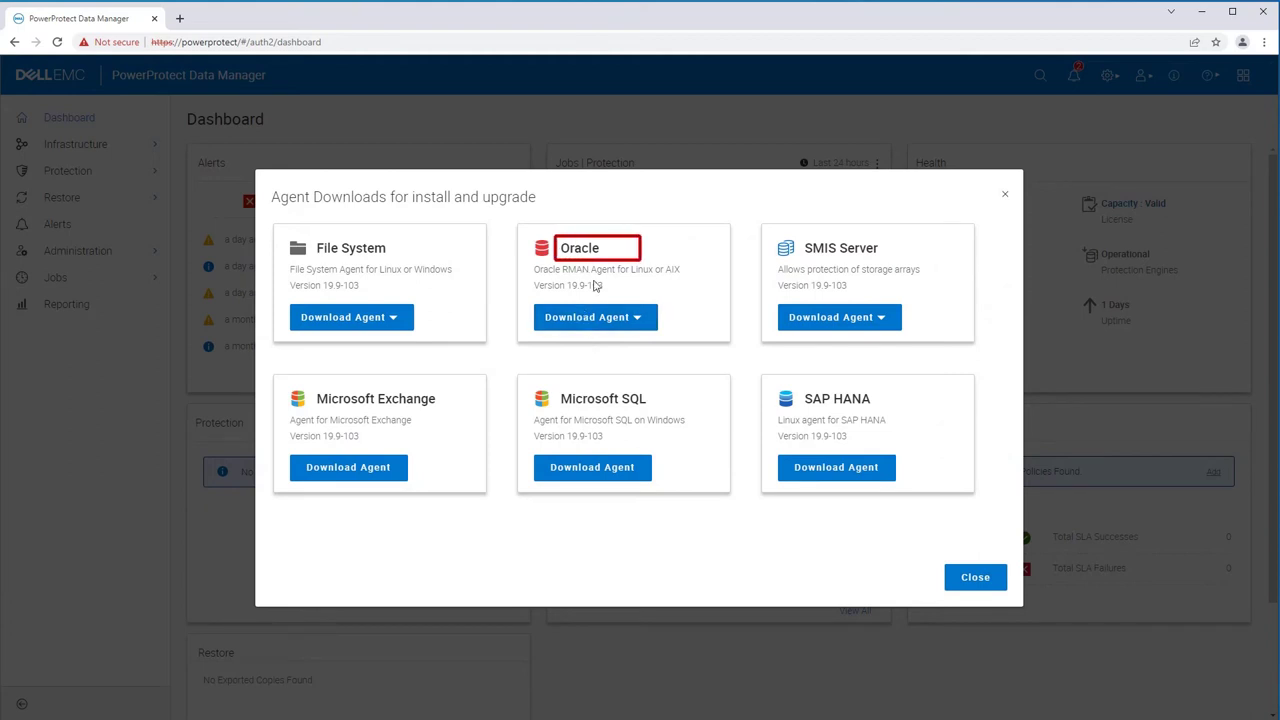
{"action": "left_click", "coordinate": [601, 318]}
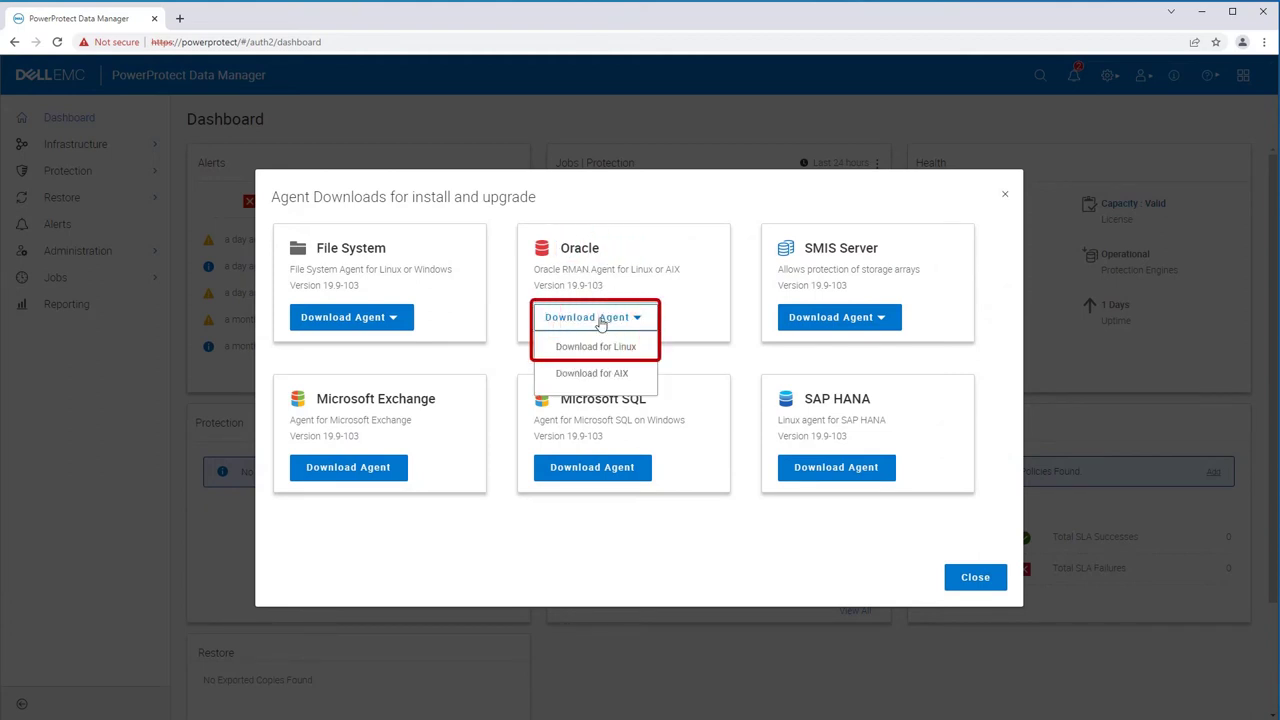
{"action": "left_click", "coordinate": [608, 347]}
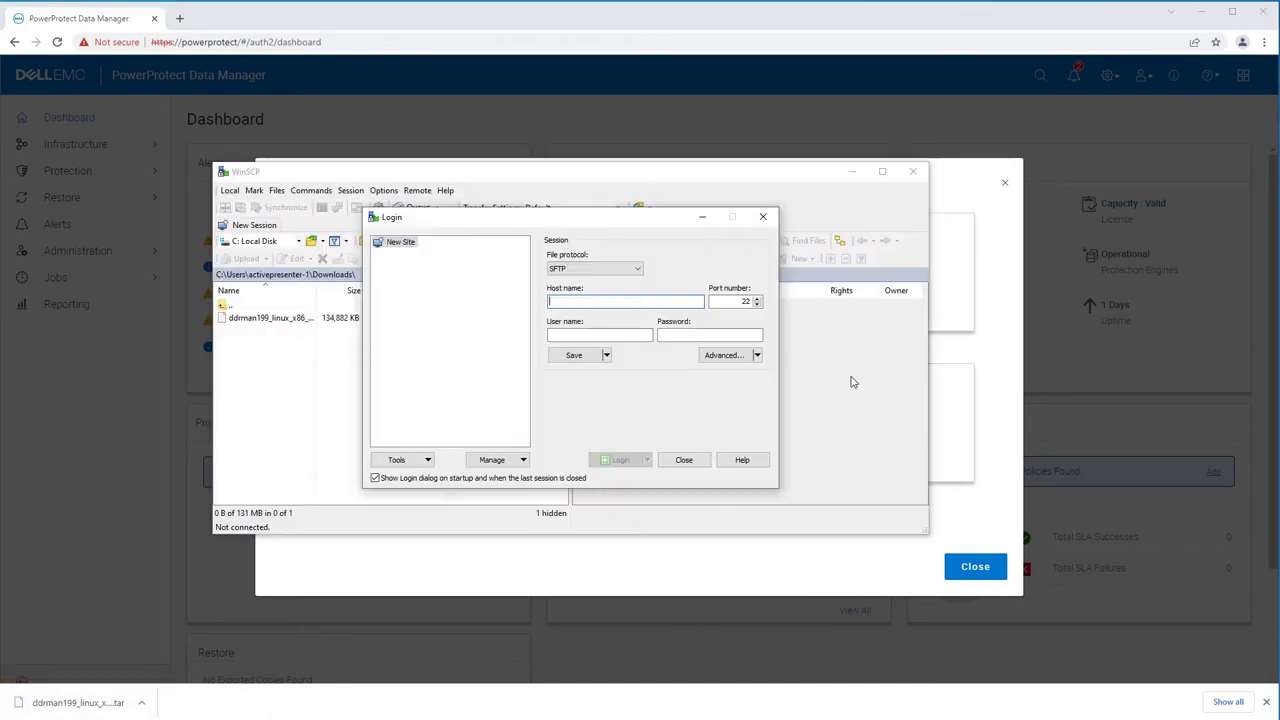
Log in to the production host as root over SFTP in WinSCP
{"action": "type", "text": "pro"}
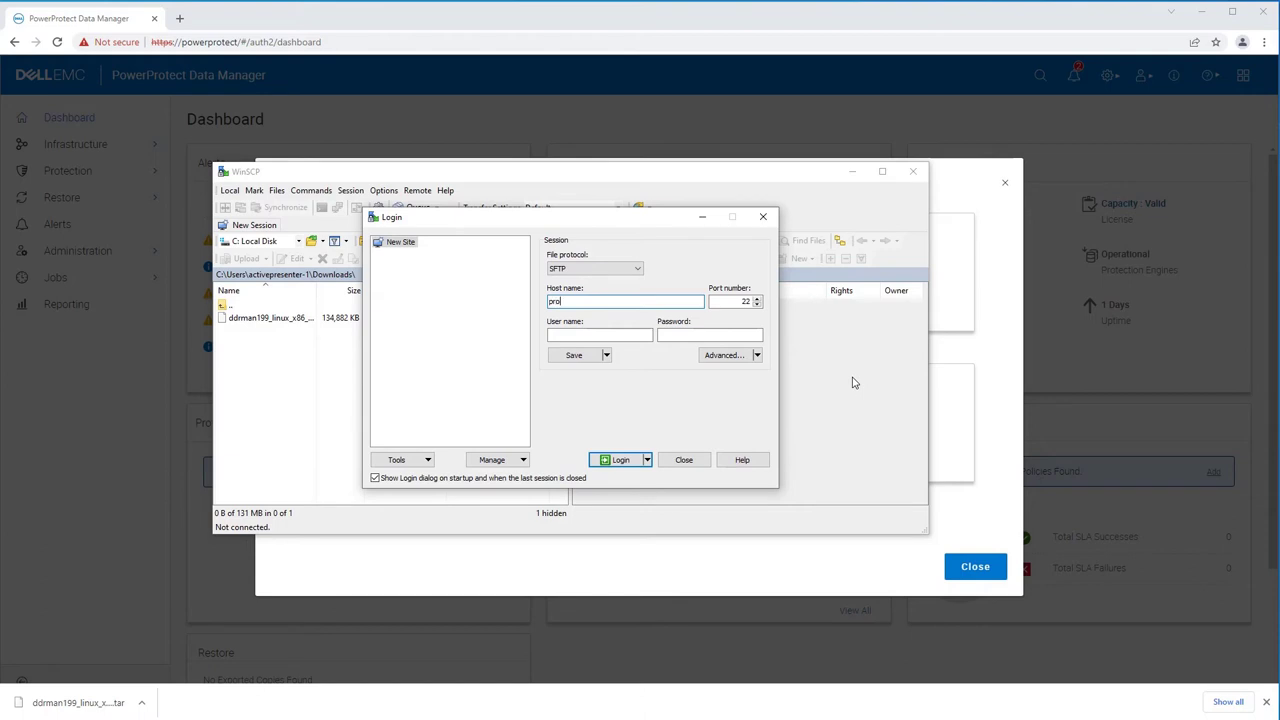
{"action": "type", "text": "duction"}
{"action": "key", "text": "Return"}
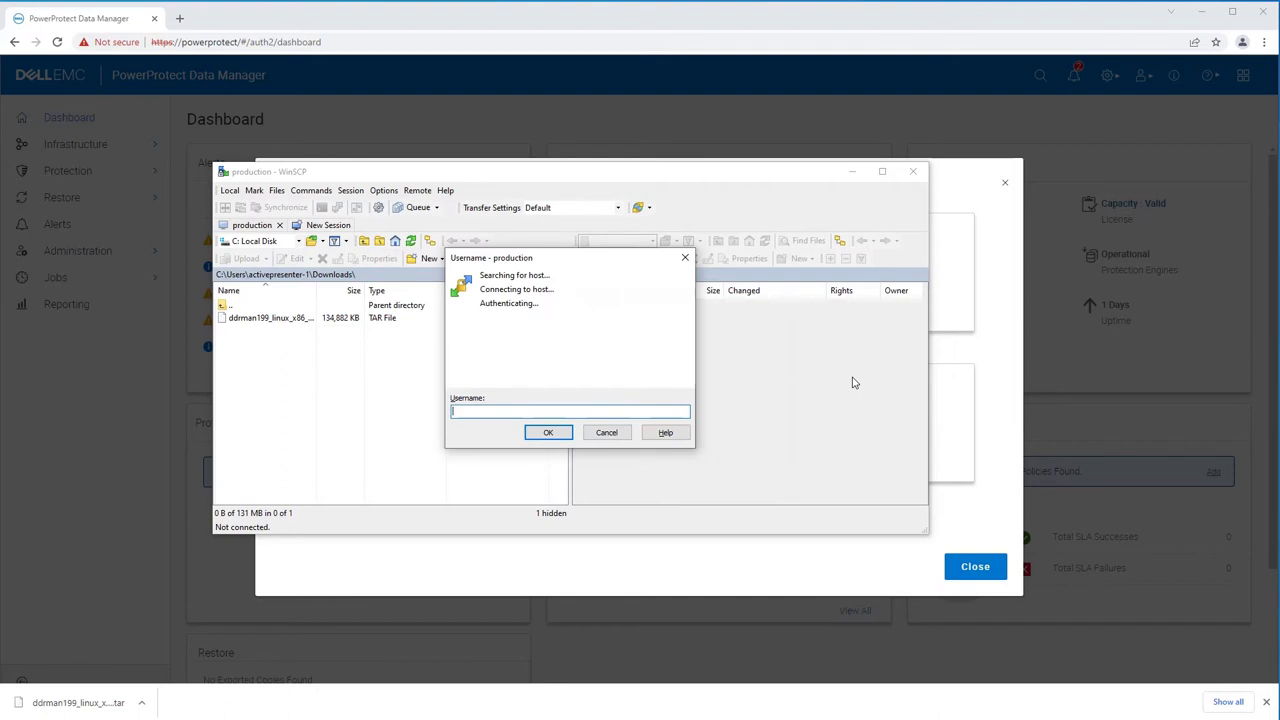
{"action": "type", "text": "root"}
{"action": "key", "text": "Return"}
{"action": "type", "text": "*******"}
{"action": "key", "text": "Return"}
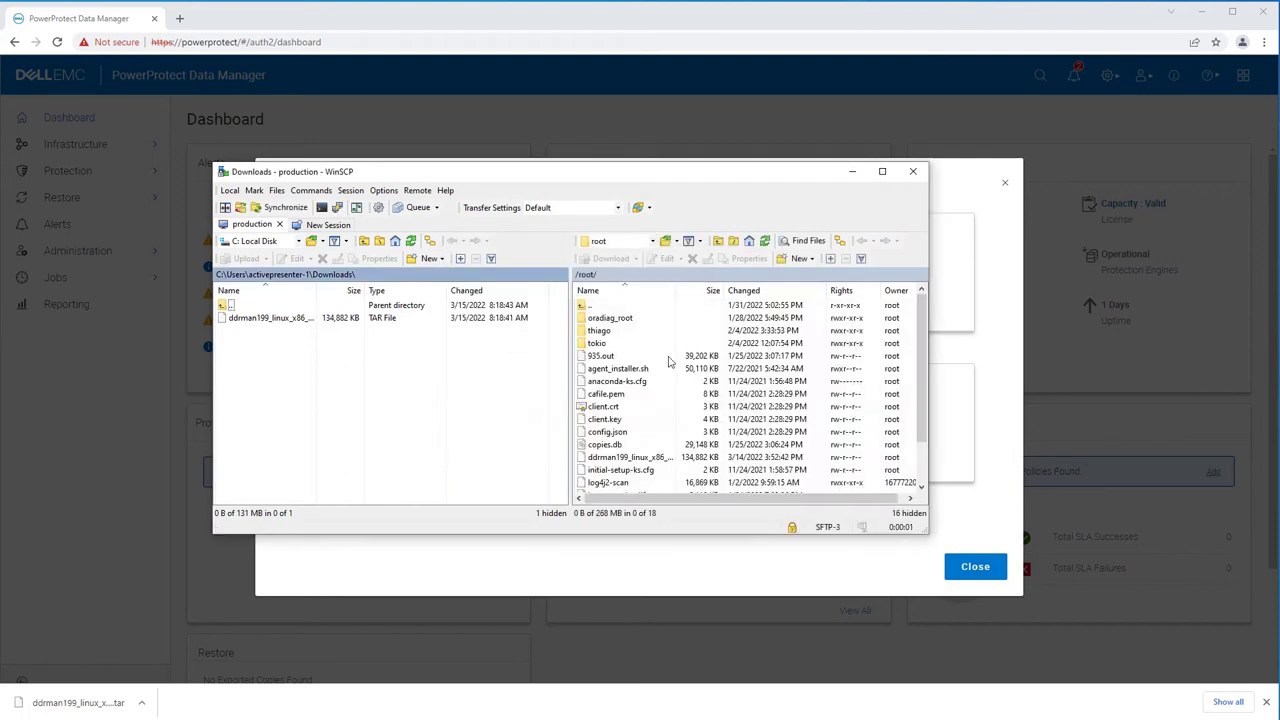
Upload ddrman199_linux_x86_64.tar to the remote /tmp folder
{"action": "left_click", "coordinate": [665, 241]}
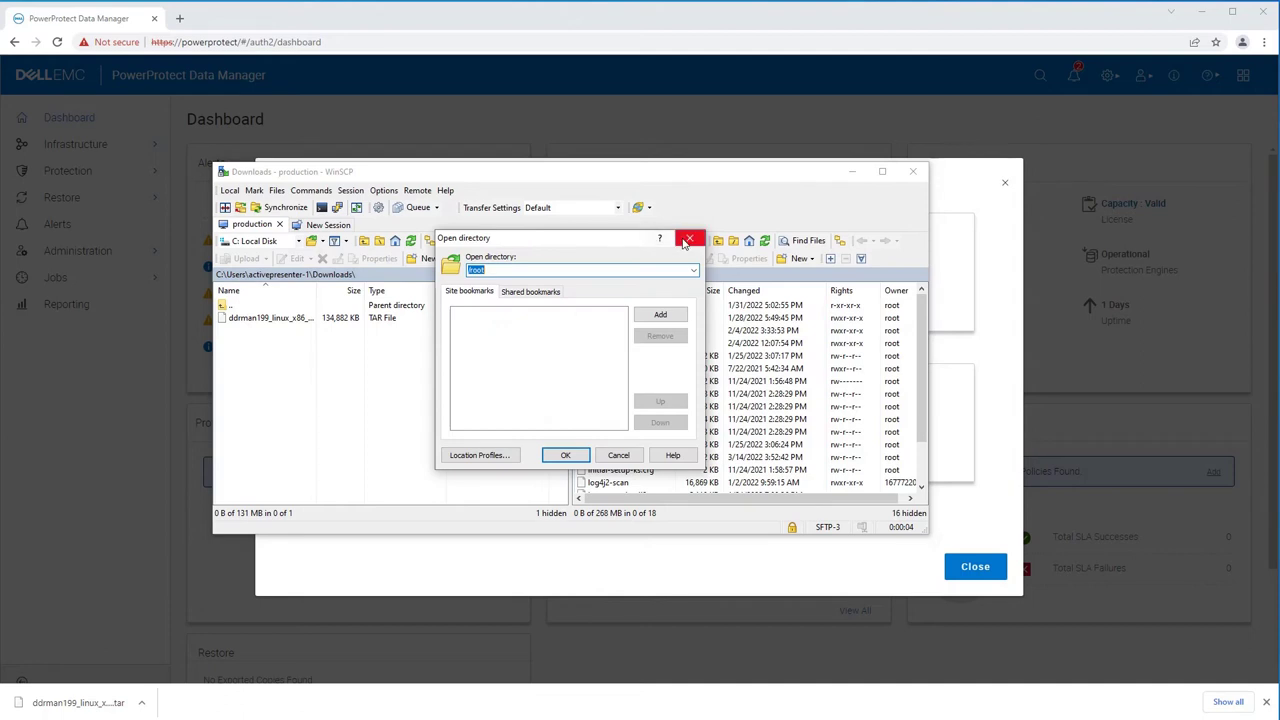
{"action": "type", "text": "/tmp"}
{"action": "key", "text": "Return"}
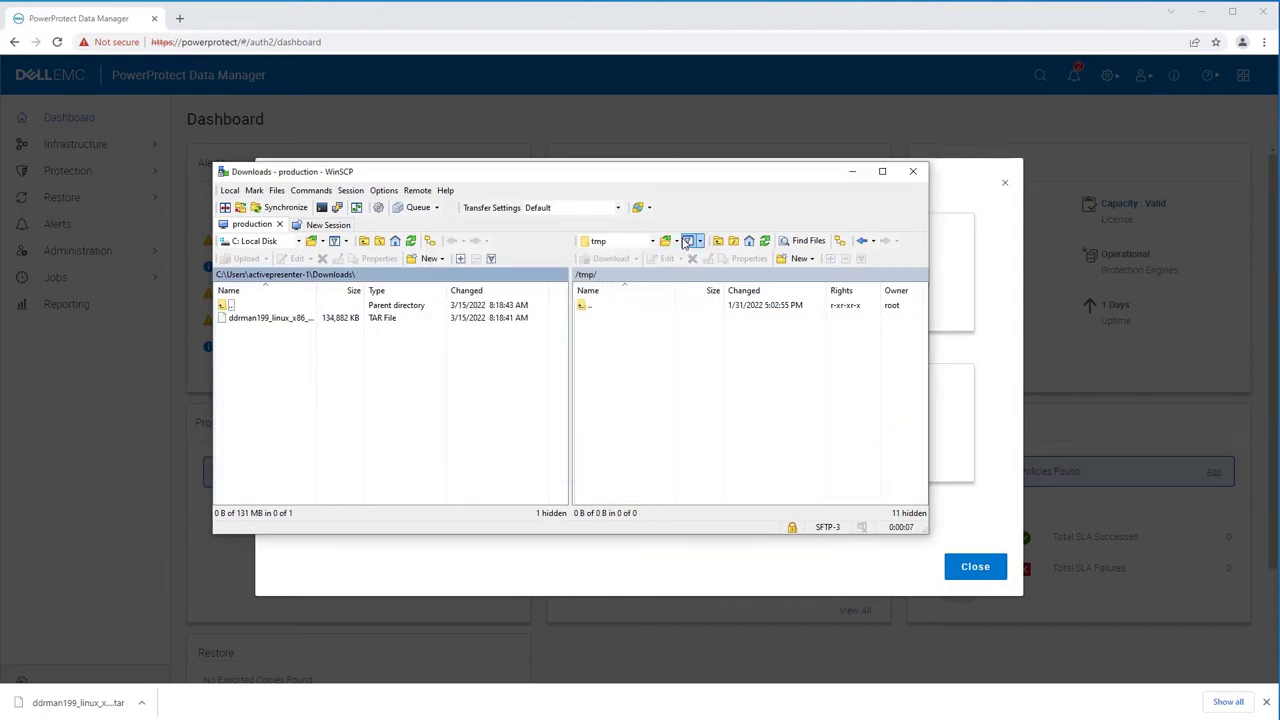
{"action": "left_click", "coordinate": [295, 319]}
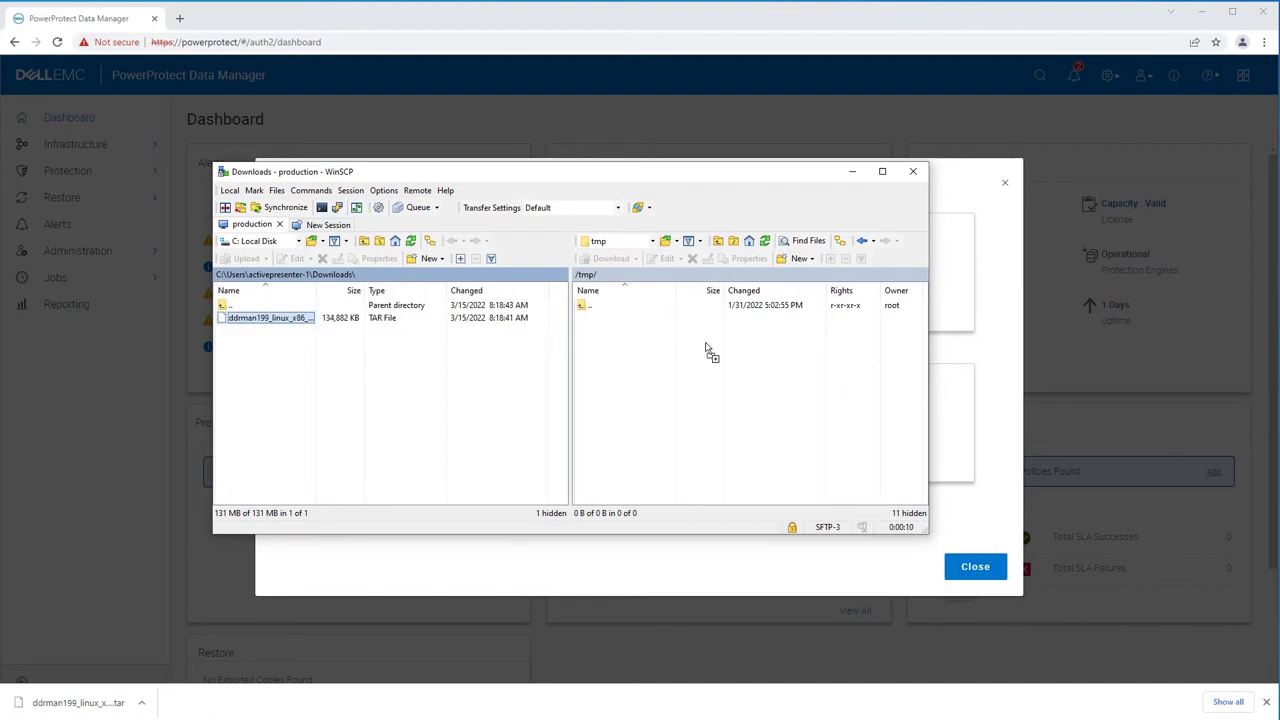
{"action": "key", "text": "F5"}
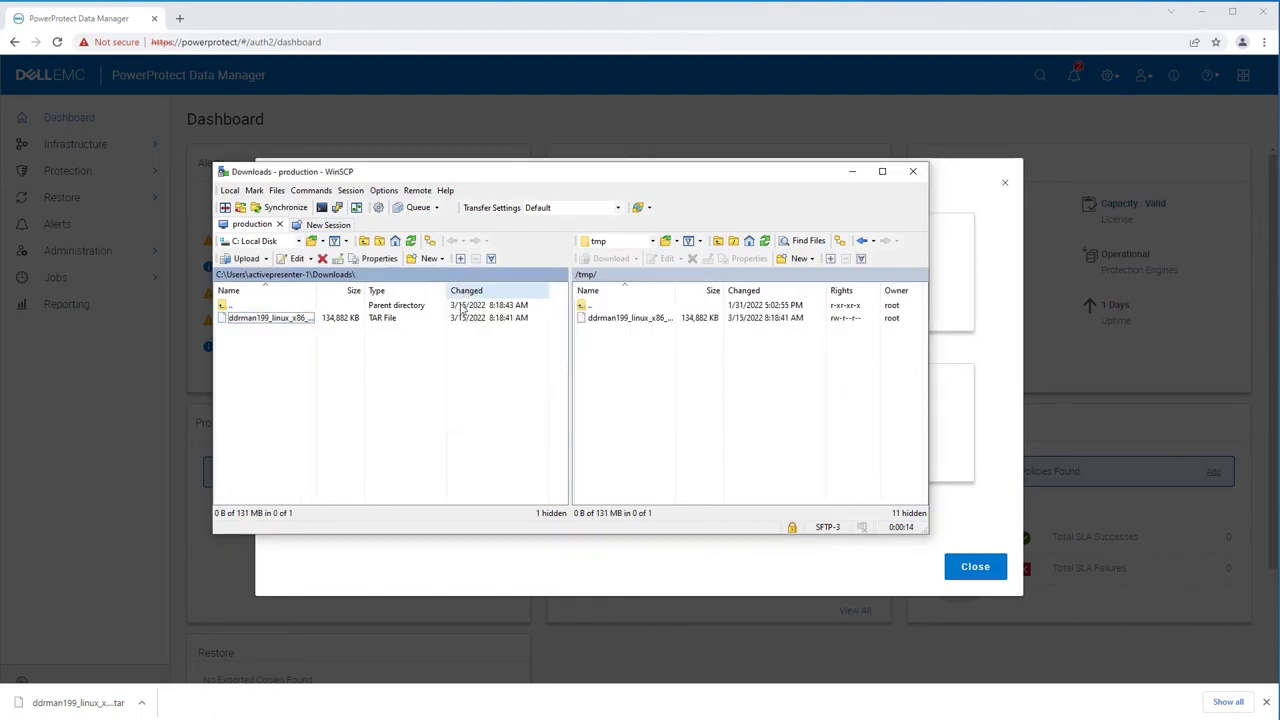
End the WinSCP session and close the agent downloads dialog
{"action": "left_click", "coordinate": [913, 172]}
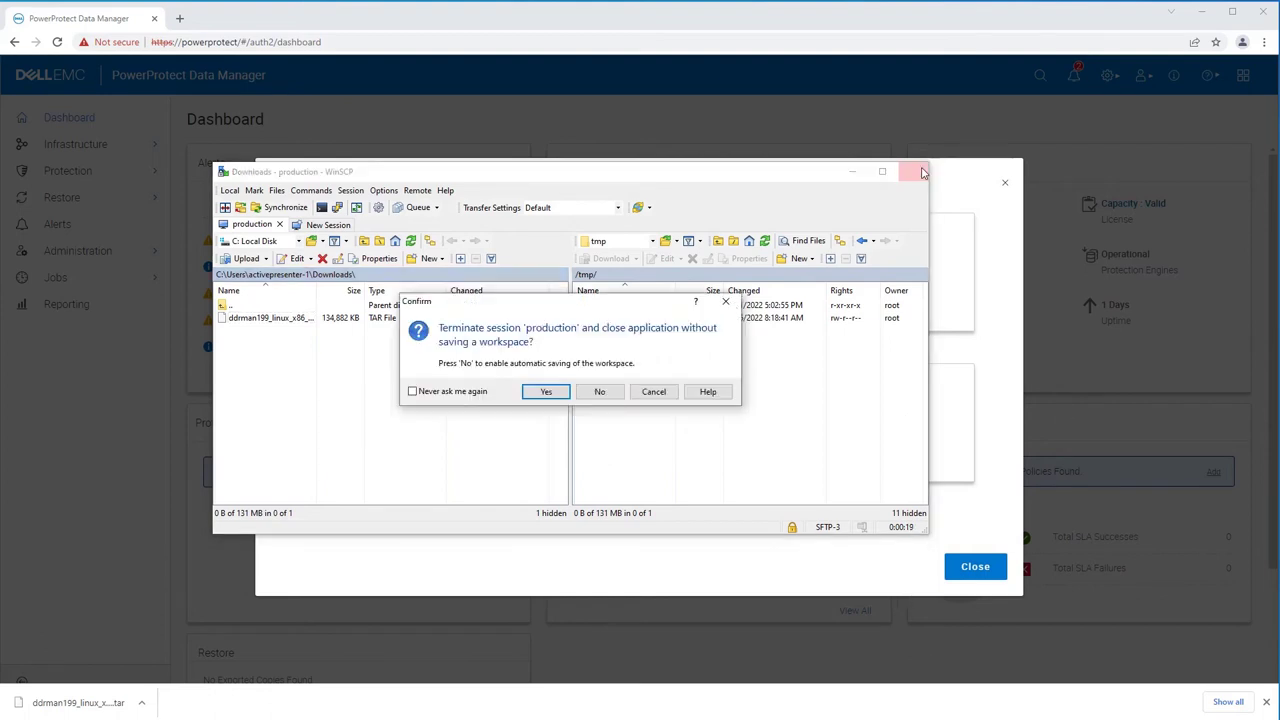
{"action": "left_click", "coordinate": [550, 392]}
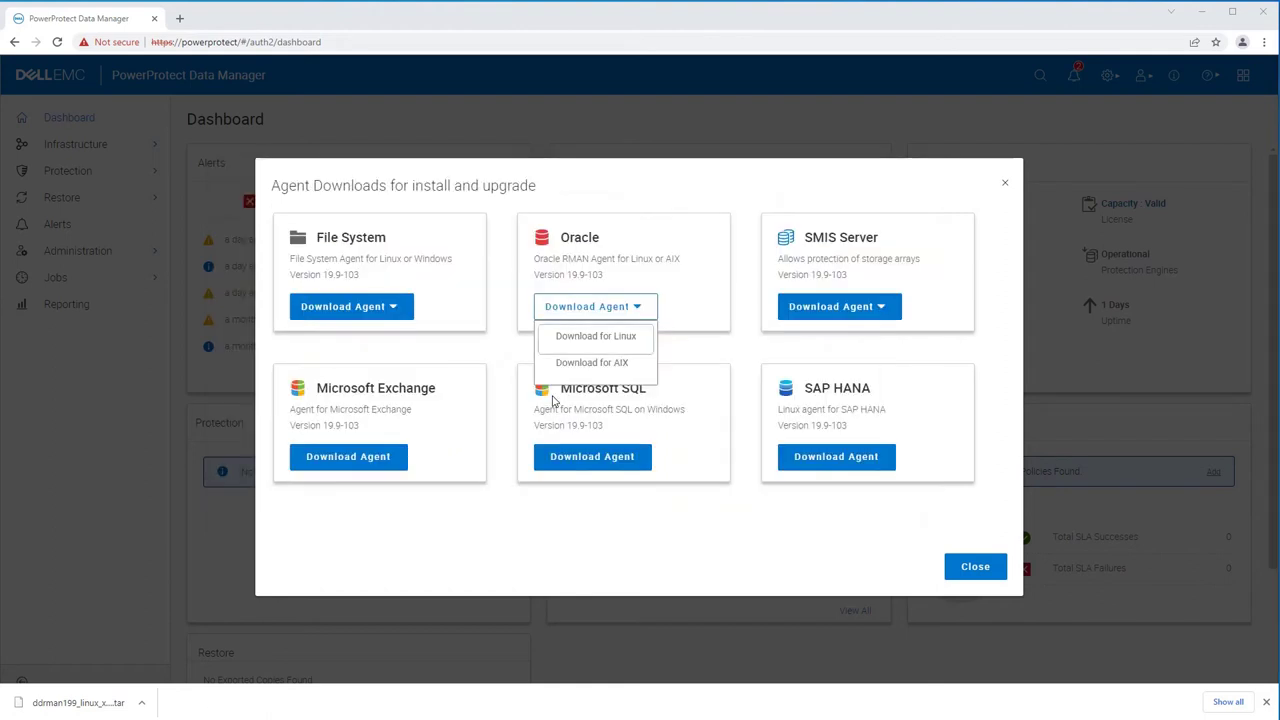
{"action": "left_click", "coordinate": [963, 570]}
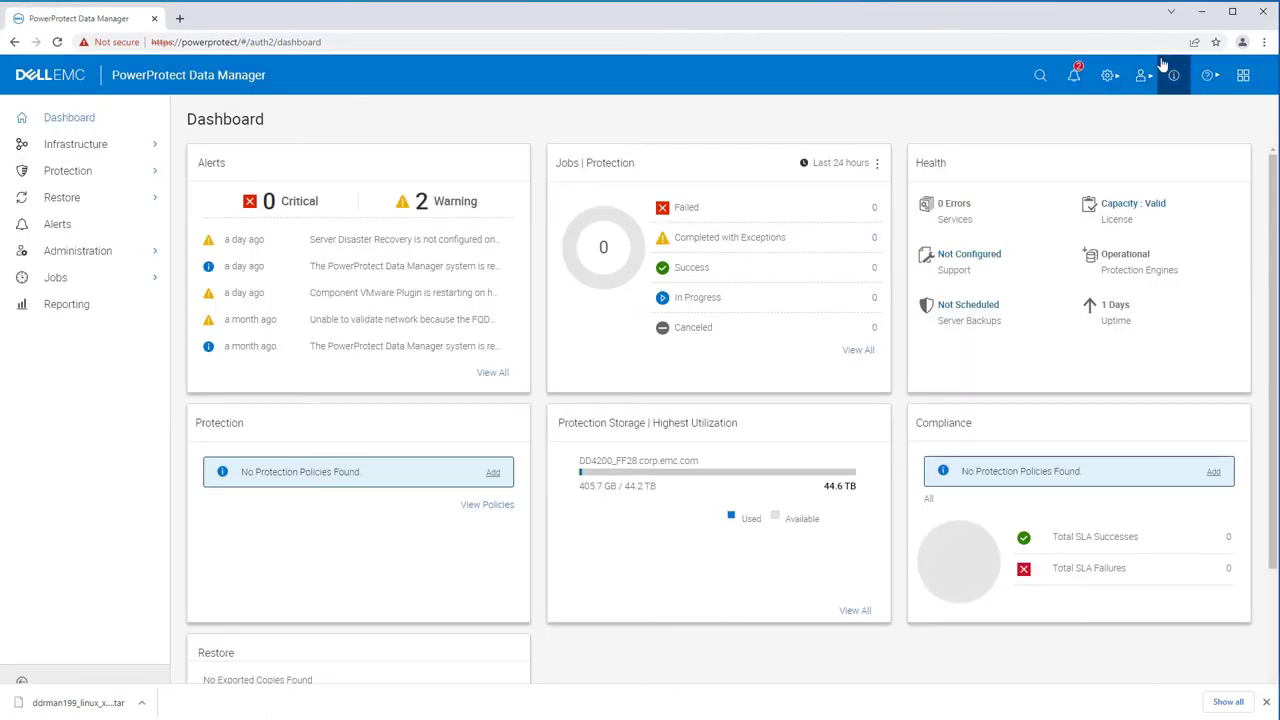
{"action": "left_click", "coordinate": [1201, 12]}
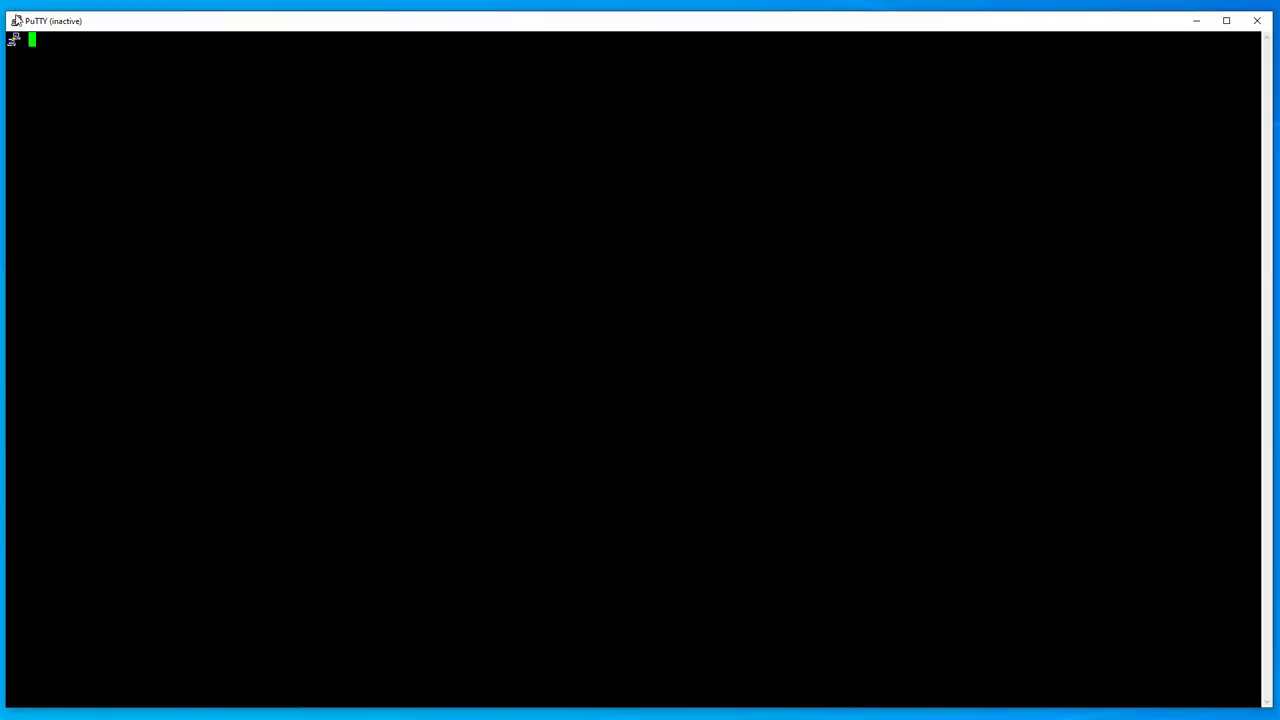
Start a new PuTTY session to production and log in as root
{"action": "left_click", "coordinate": [16, 20]}
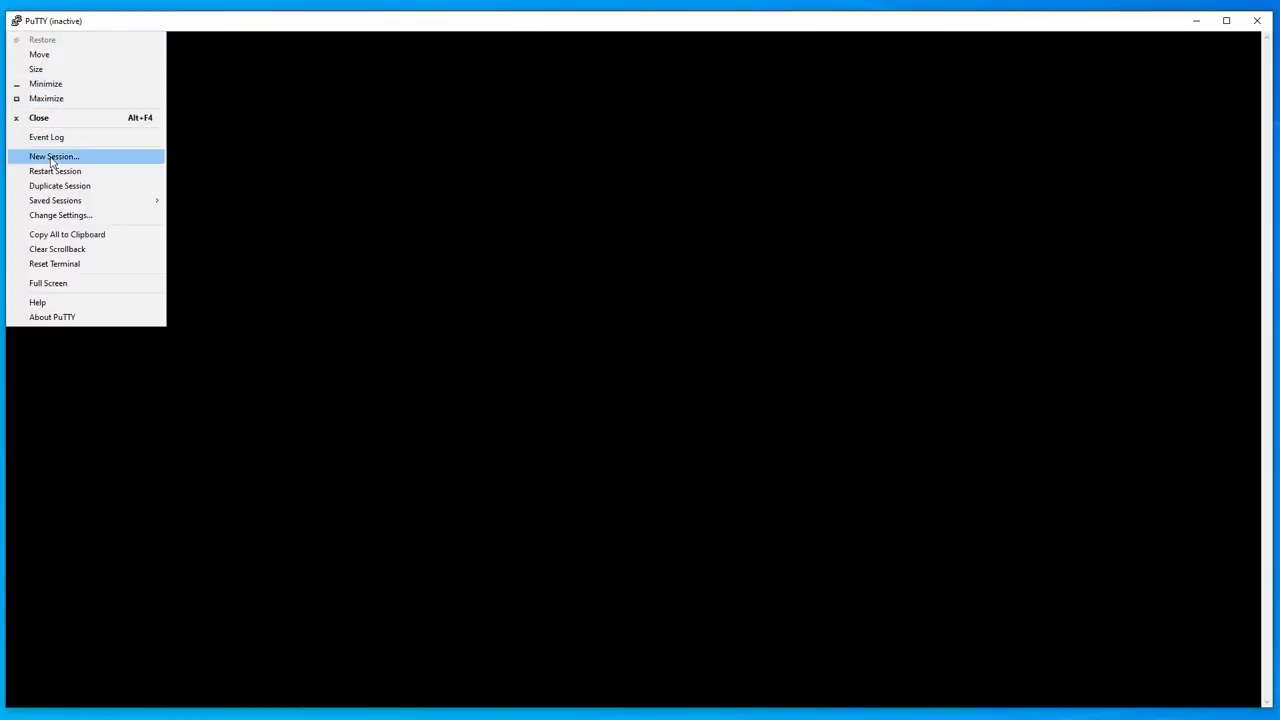
{"action": "left_click", "coordinate": [64, 173]}
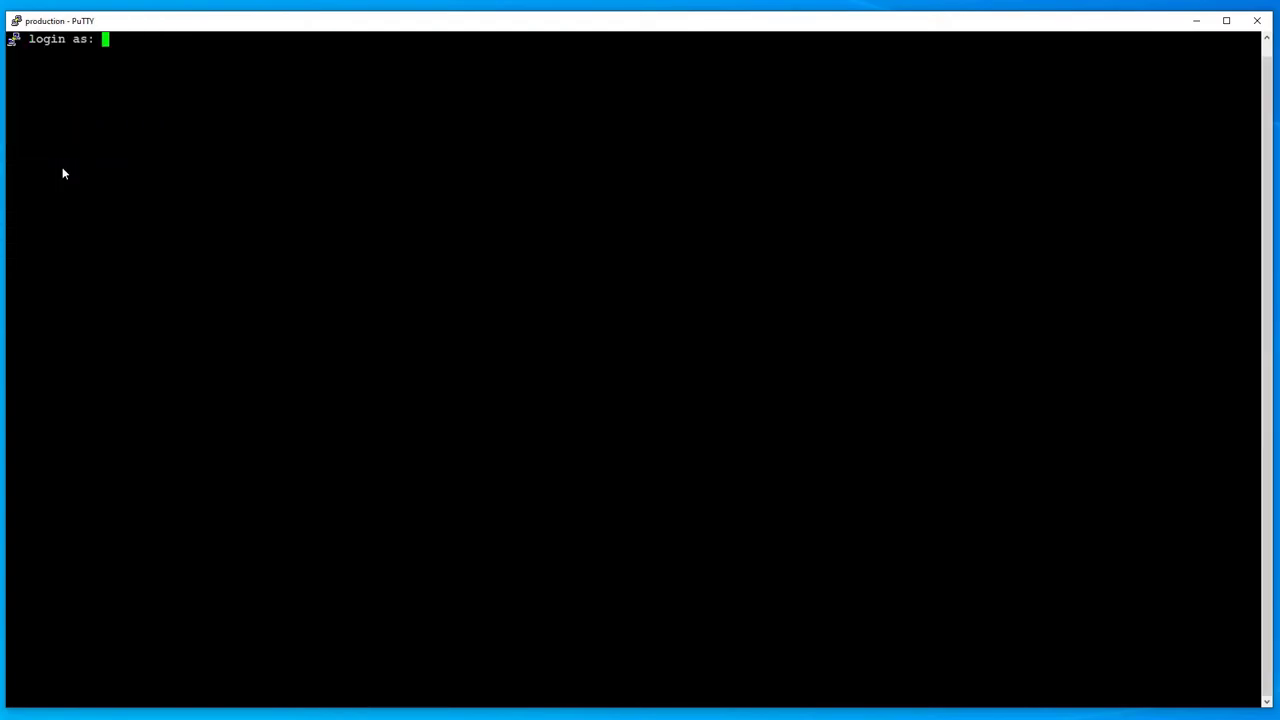
{"action": "type", "text": "root"}
{"action": "key", "text": "Return"}
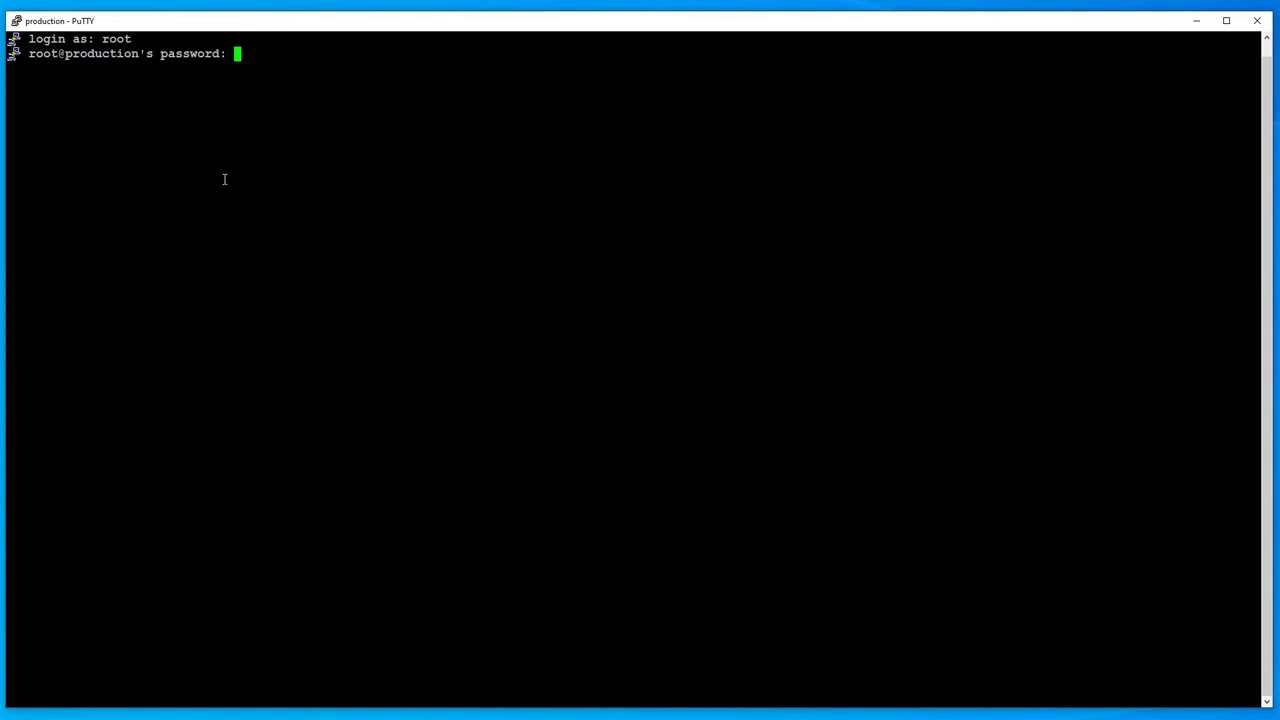
{"action": "key", "text": "Return"}
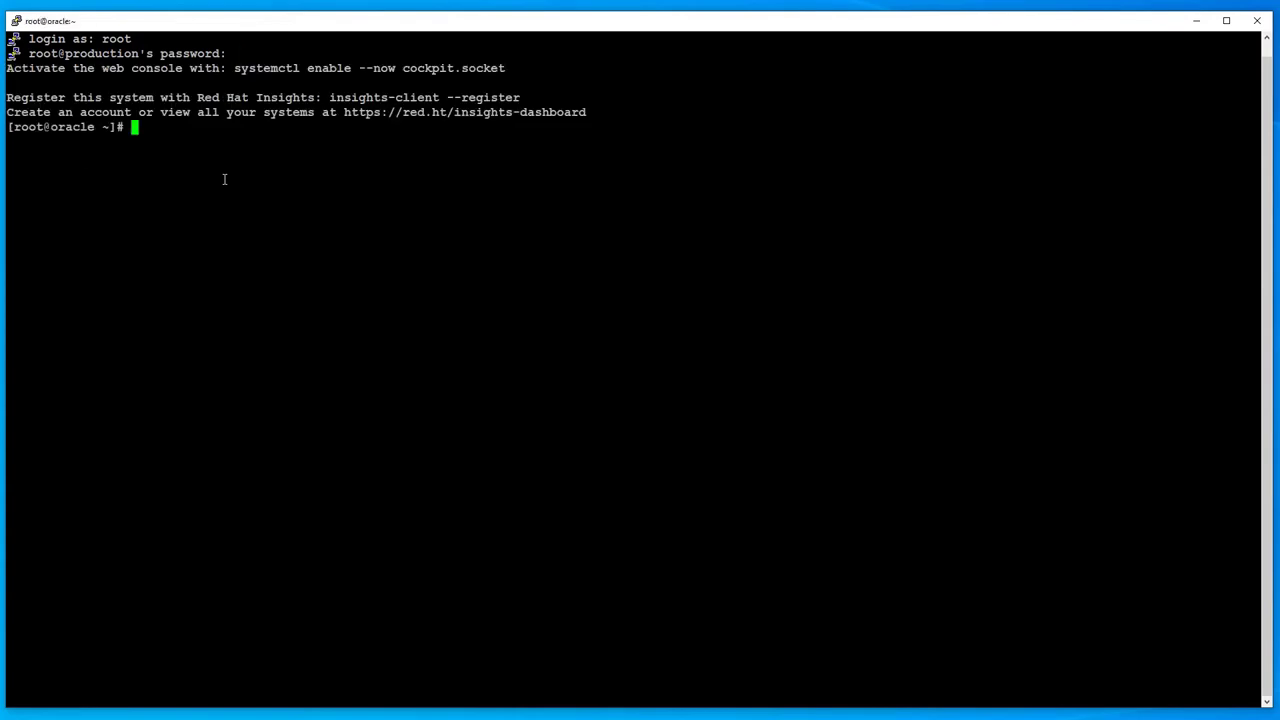
In /tmp, list the files and make oracle the owner of ddrman199_linux_x86_64.tar
{"action": "type", "text": "cd /tmp"}
{"action": "key", "text": "Return"}
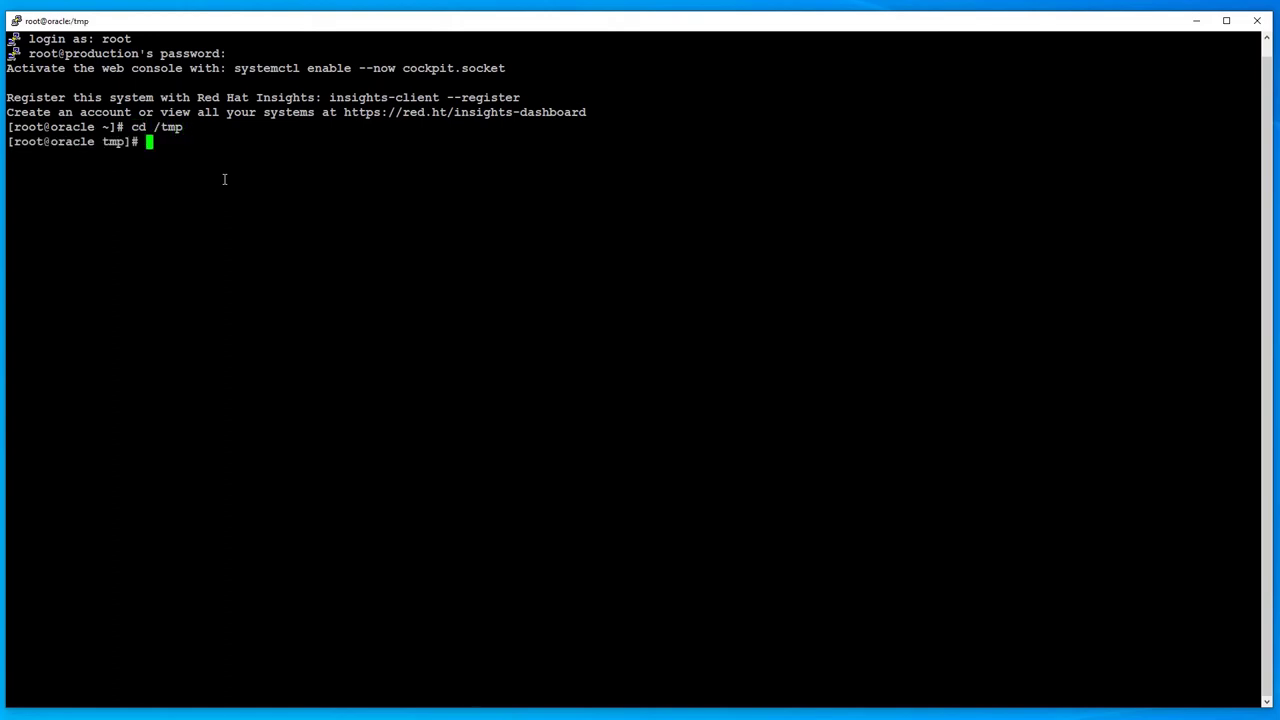
{"action": "type", "text": "ls -ltr"}
{"action": "key", "text": "Return"}
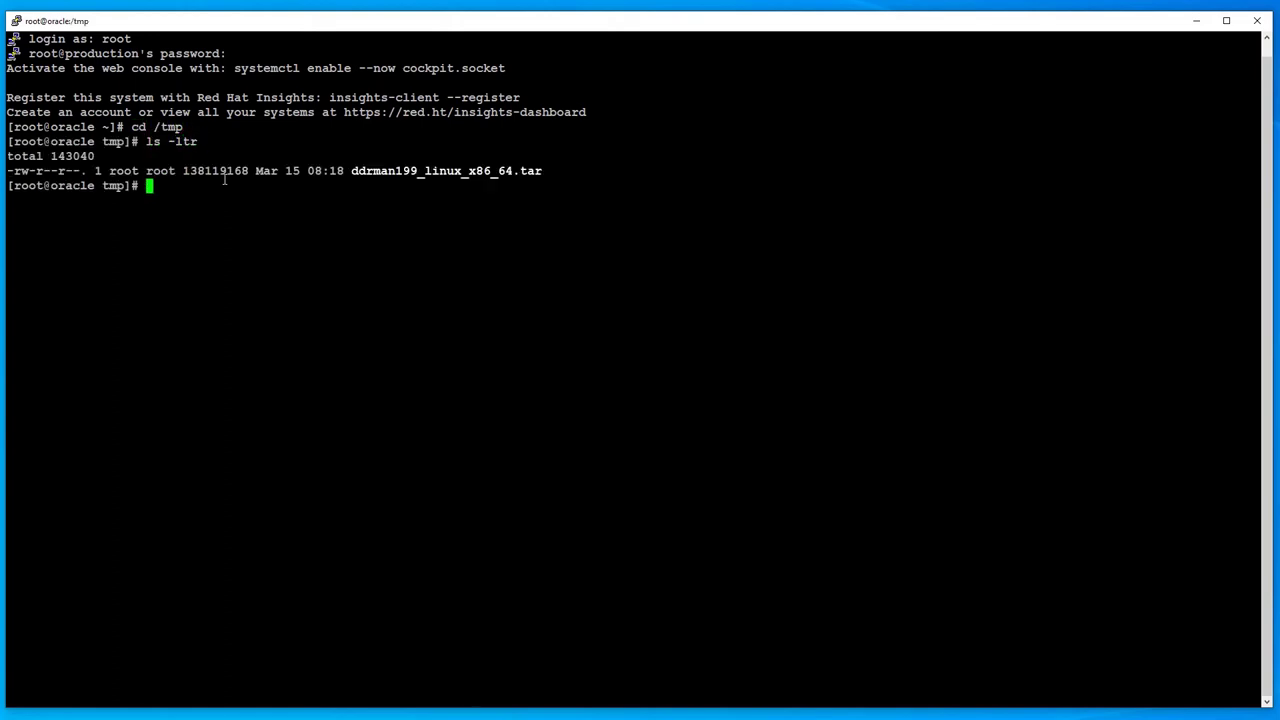
{"action": "type", "text": "ch"}
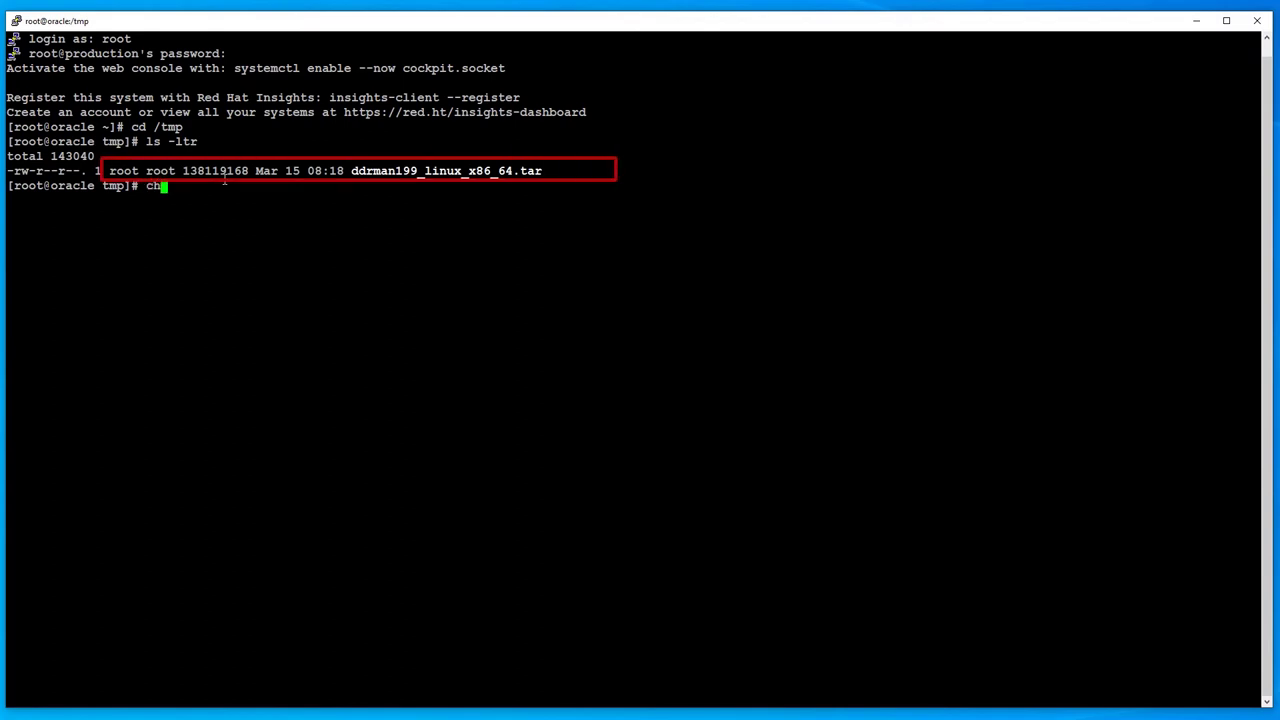
{"action": "type", "text": "own ora"}
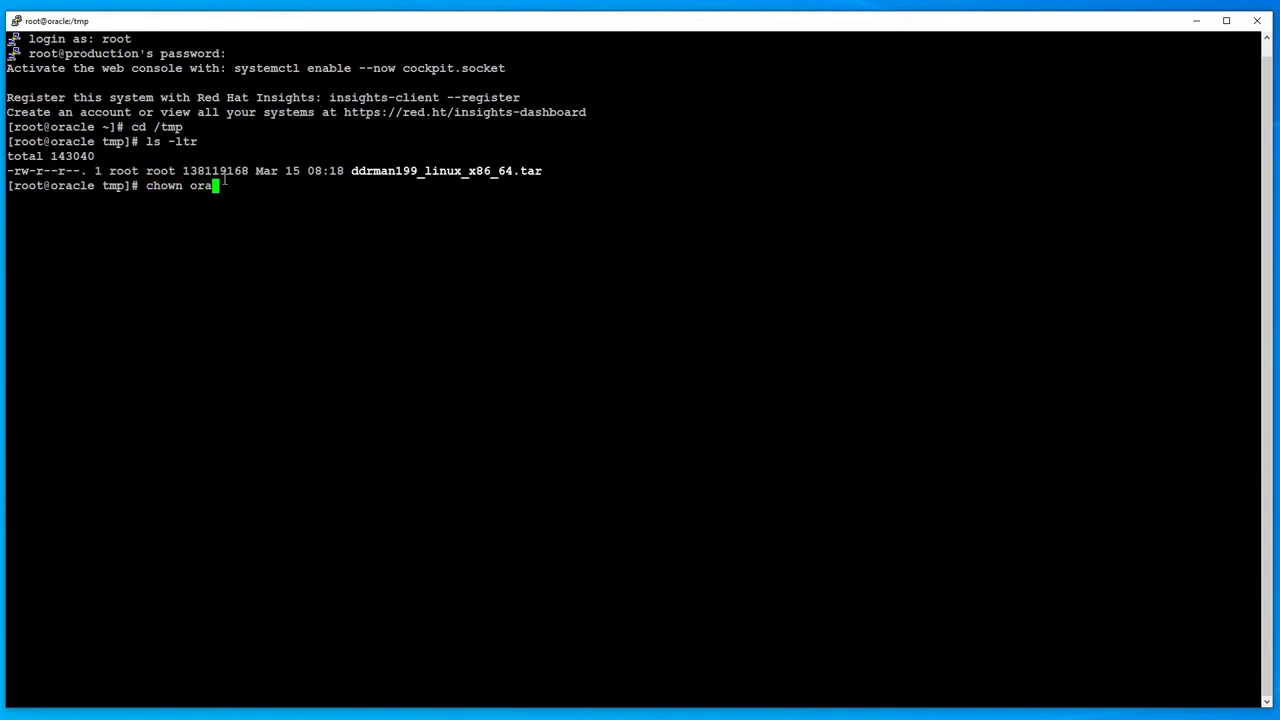
{"action": "type", "text": "cle ddr"}
{"action": "key", "text": "Tab"}
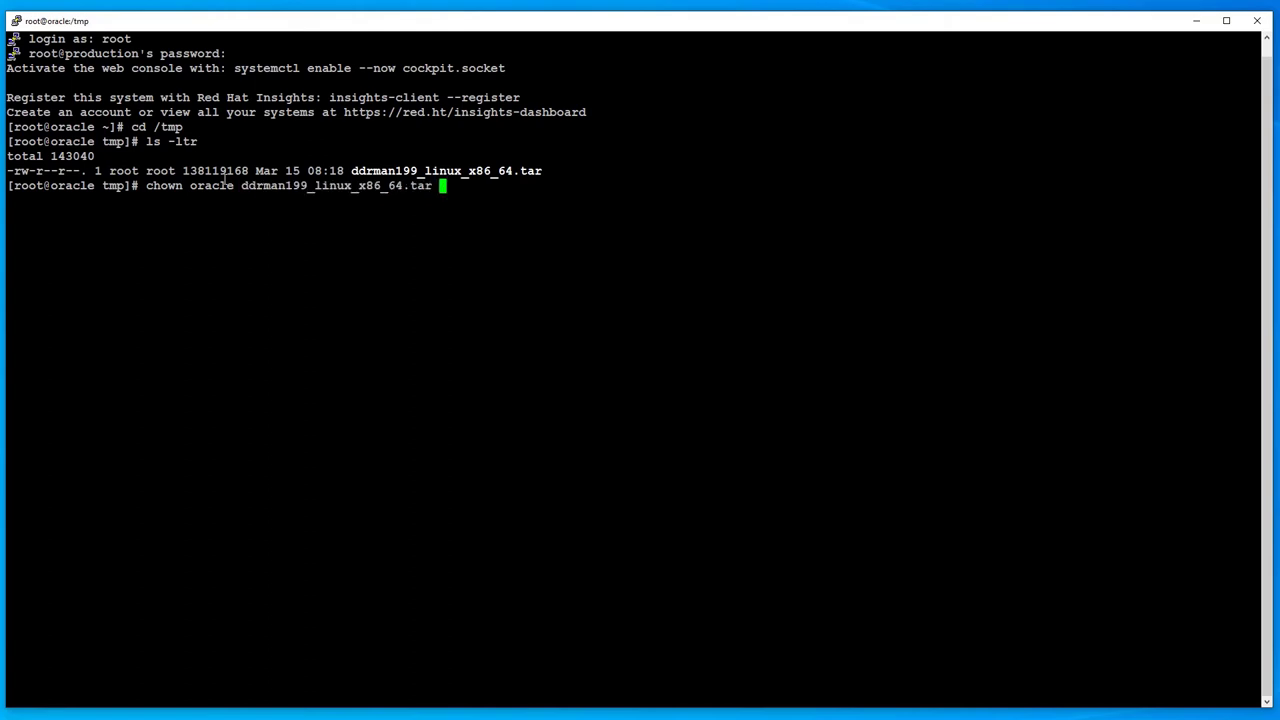
{"action": "key", "text": "Return"}
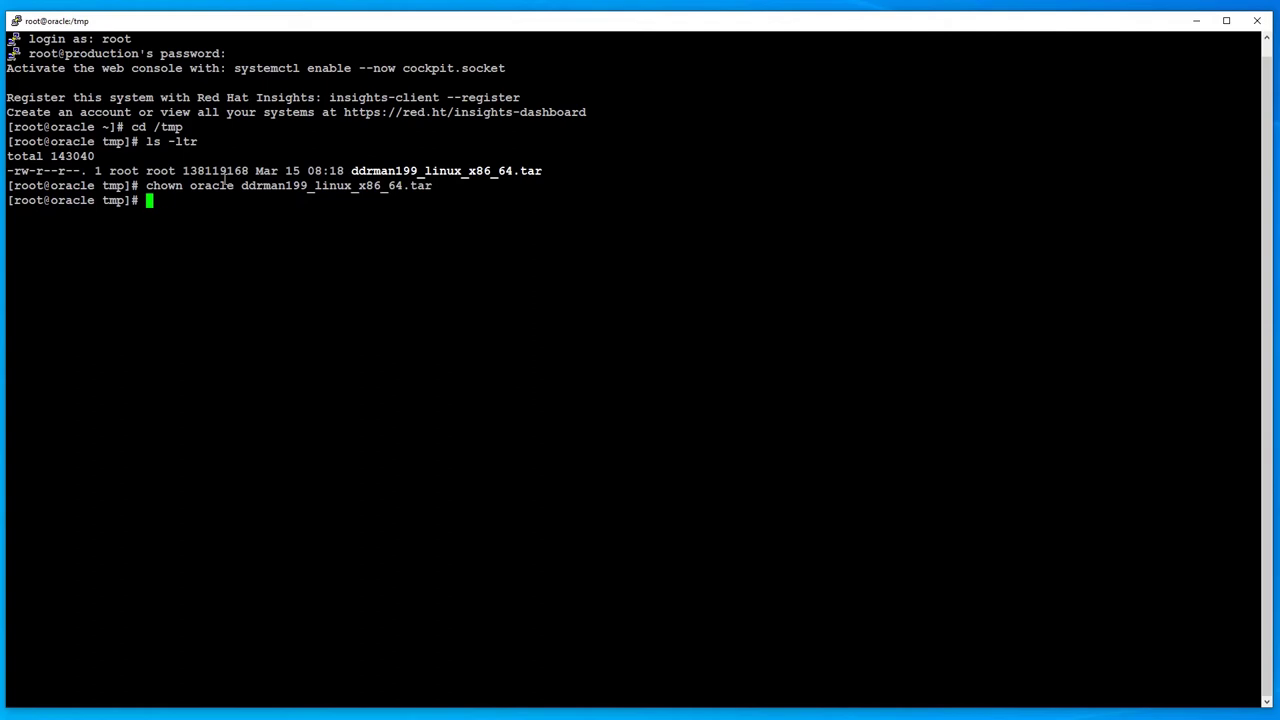
{"action": "type", "text": "su - o"}
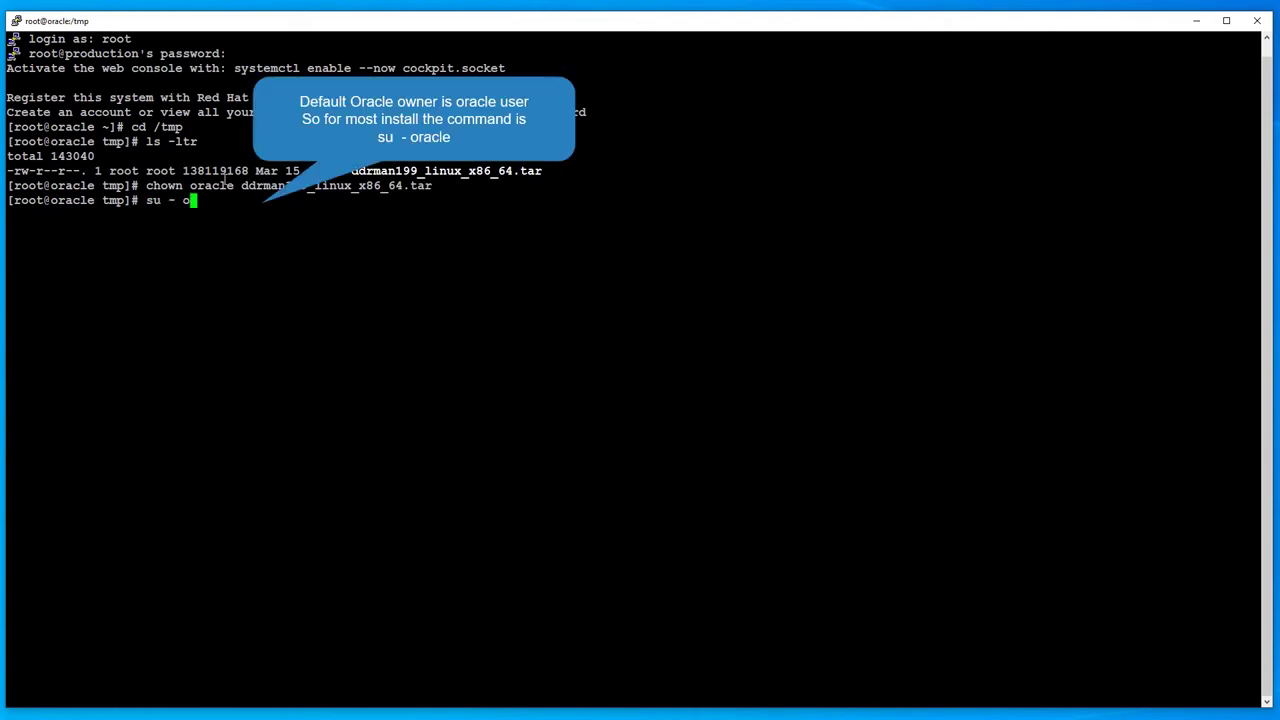
{"action": "type", "text": "racle"}
As oracle in /tmp, confirm ownership and extract ddrman199_linux_x86_64.tar with tar xvf
{"action": "key", "text": "Return"}
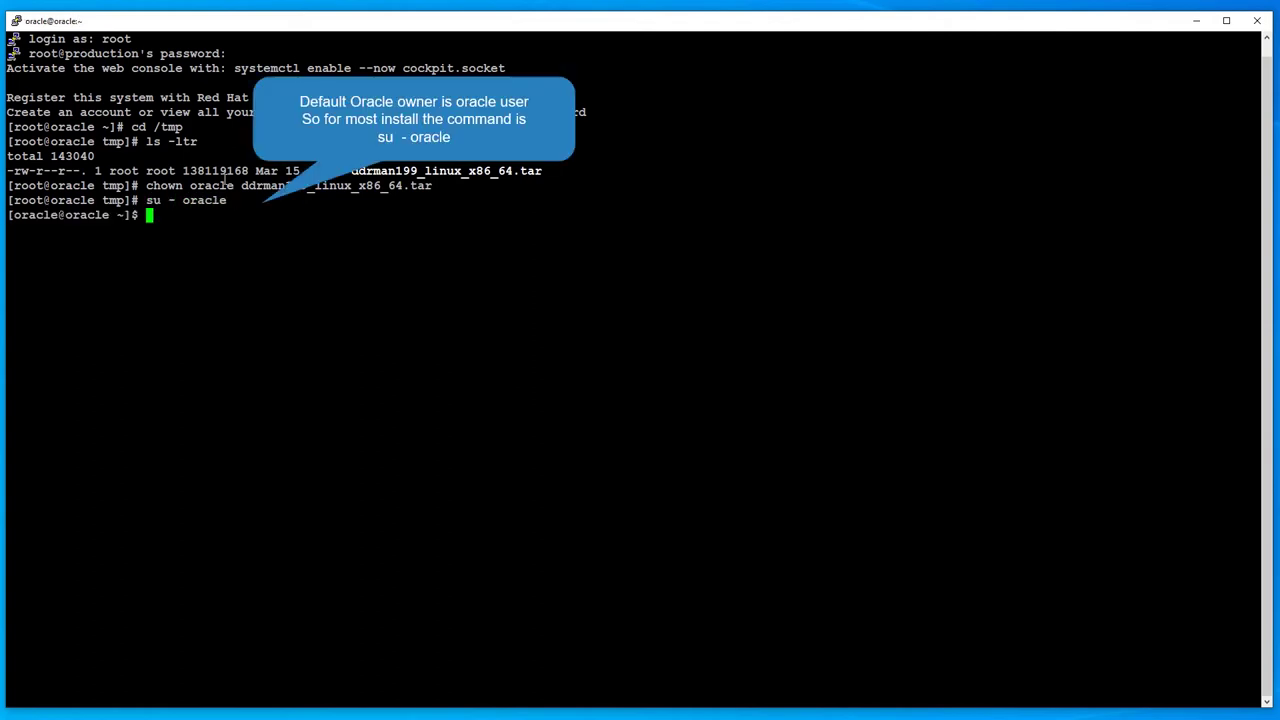
{"action": "type", "text": "c"}
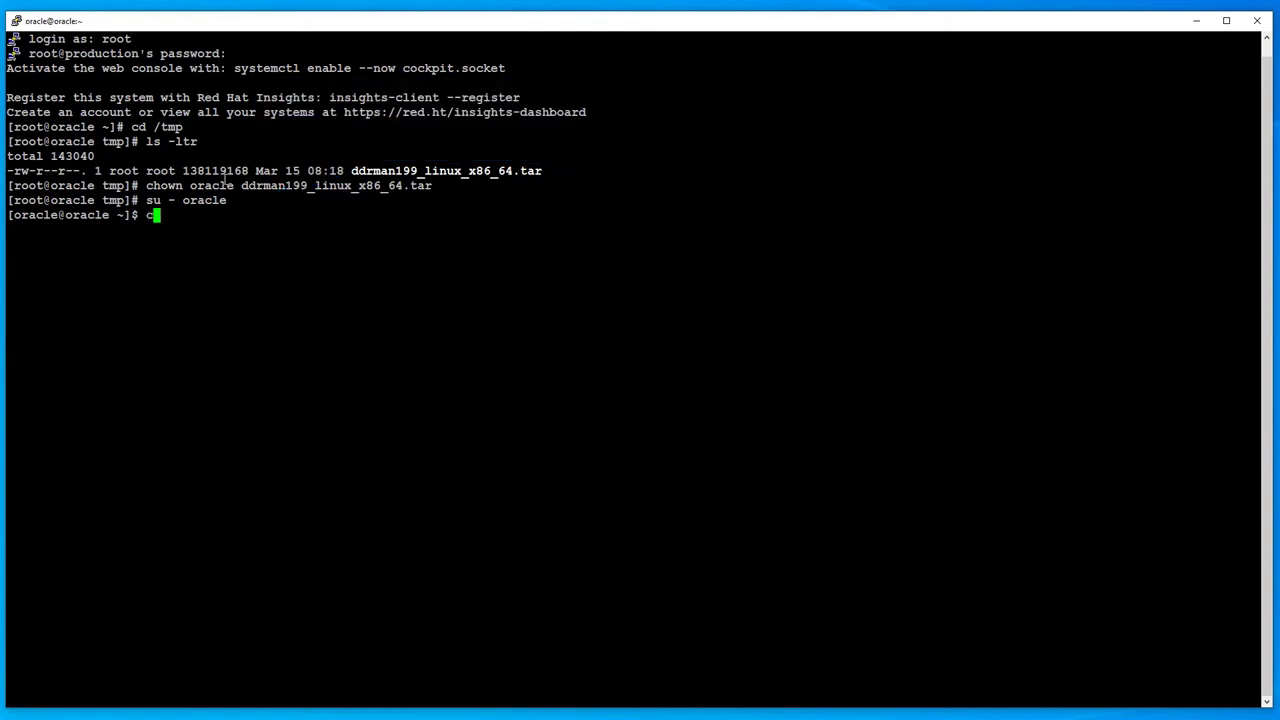
{"action": "type", "text": "d /tmp"}
{"action": "key", "text": "Return"}
{"action": "type", "text": "ls -ltr"}
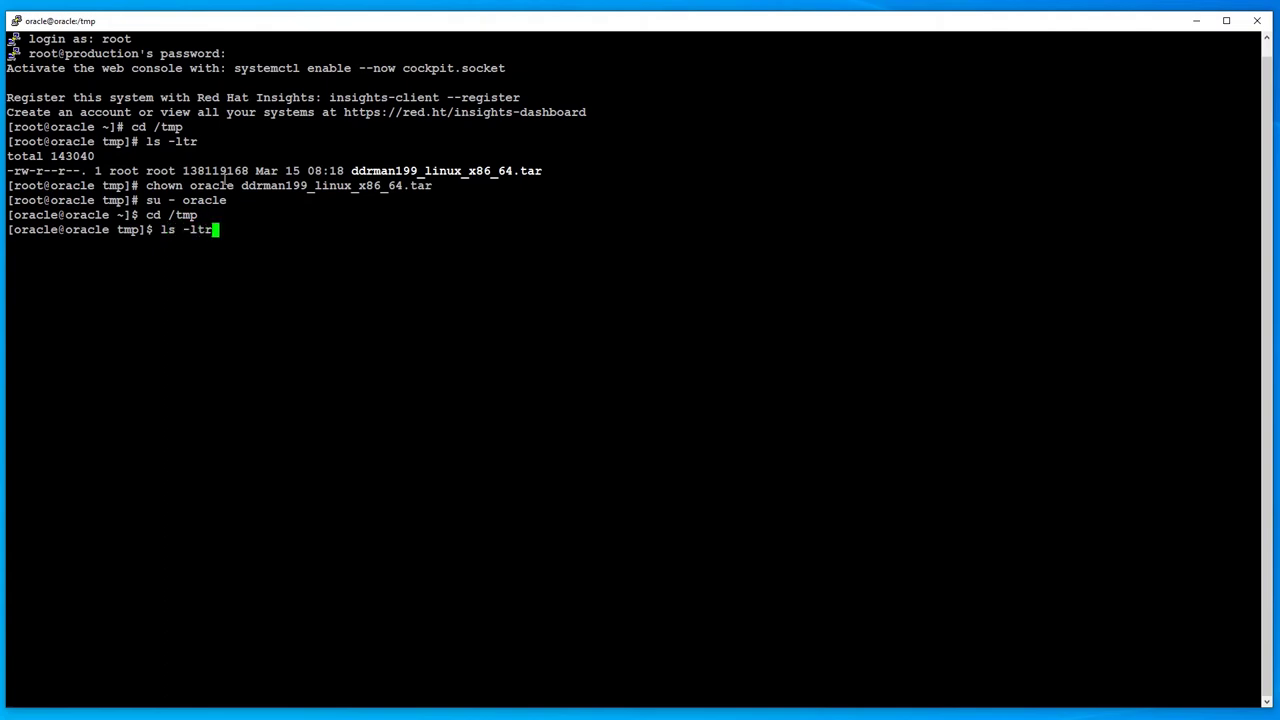
{"action": "key", "text": "Return"}
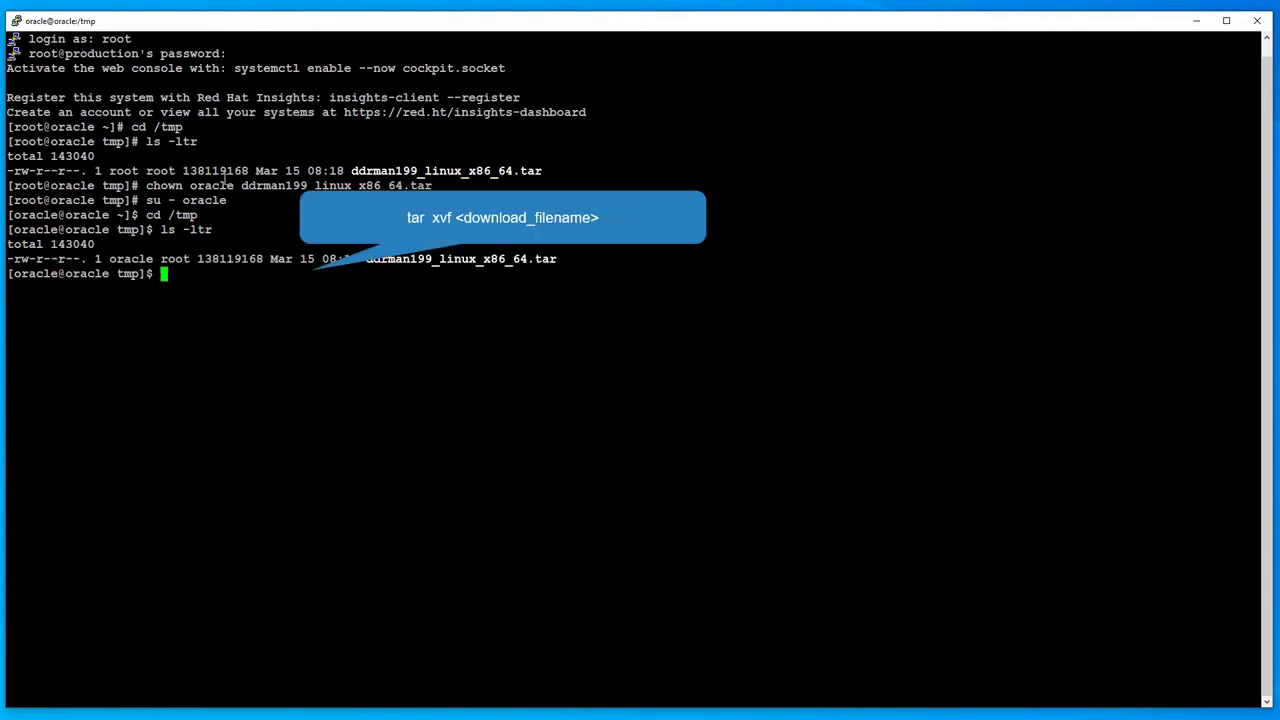
{"action": "type", "text": "tar xvf dd"}
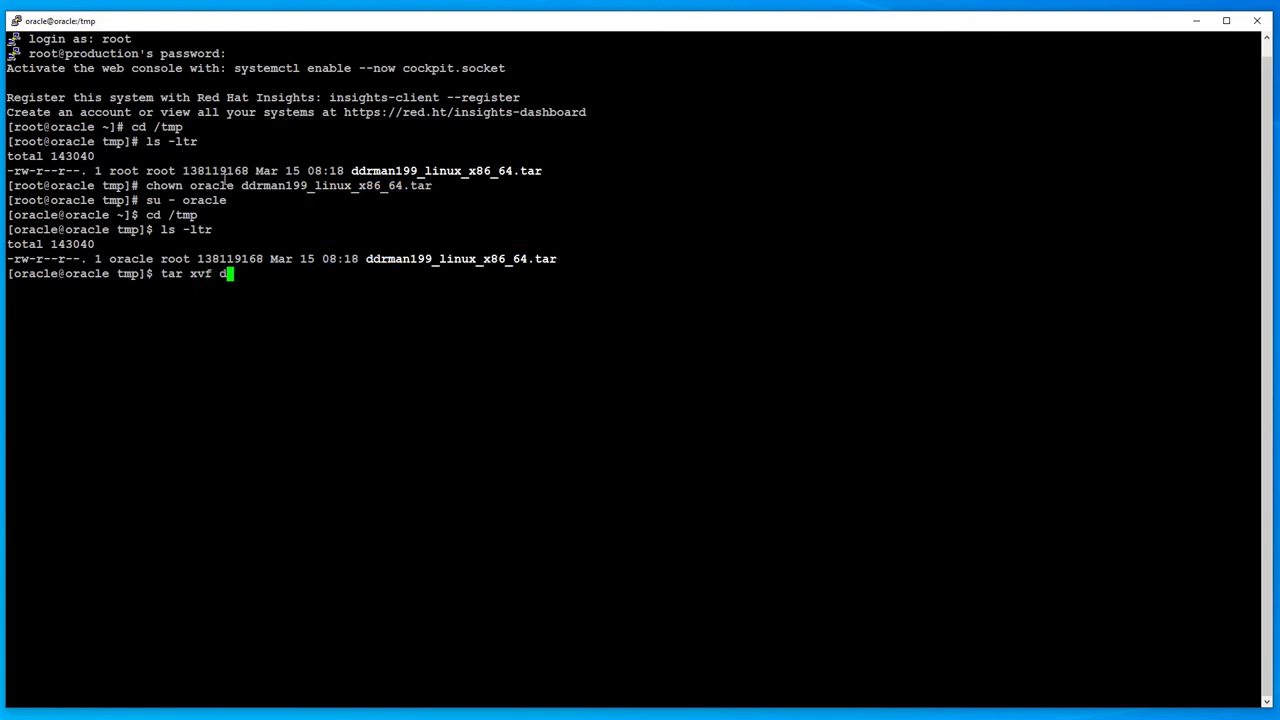
{"action": "key", "text": "Tab"}
{"action": "key", "text": "Return"}
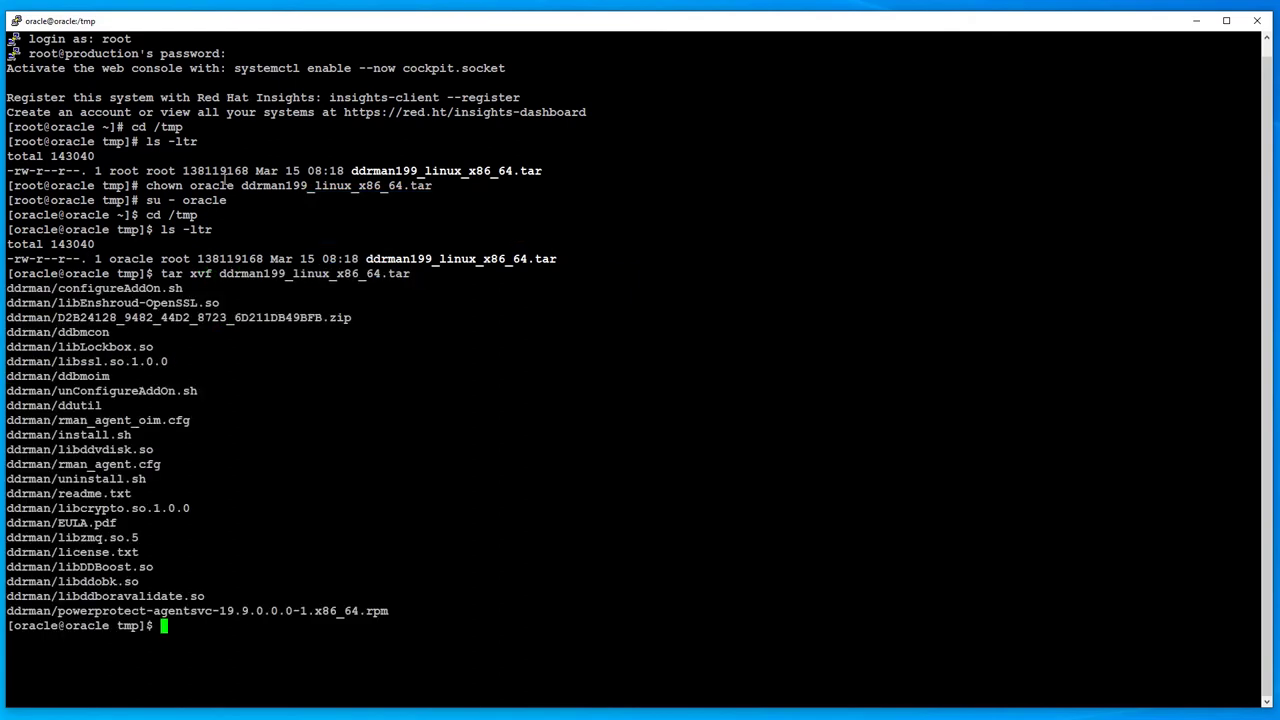
Enter the extracted ddrman folder and list its installation files
{"action": "type", "text": "cd ddr"}
{"action": "key", "text": "Tab"}
{"action": "key", "text": "Return"}
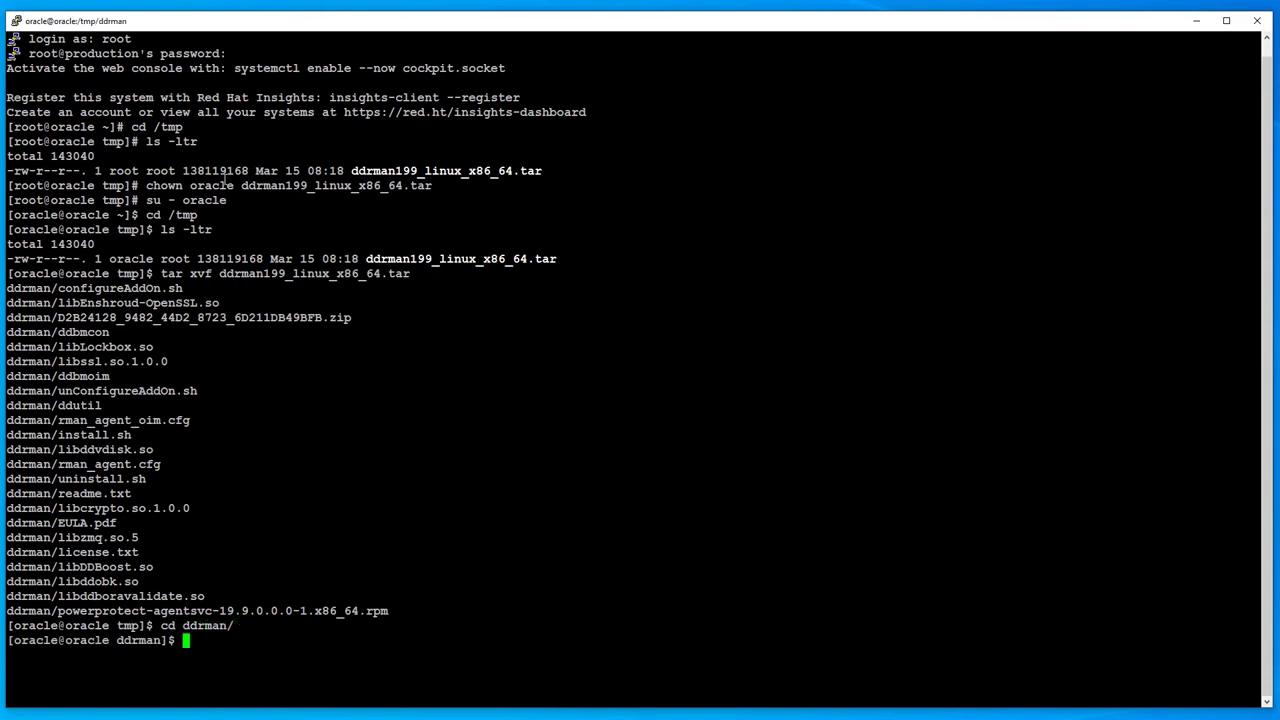
{"action": "type", "text": "ls -ltr"}
{"action": "key", "text": "Return"}
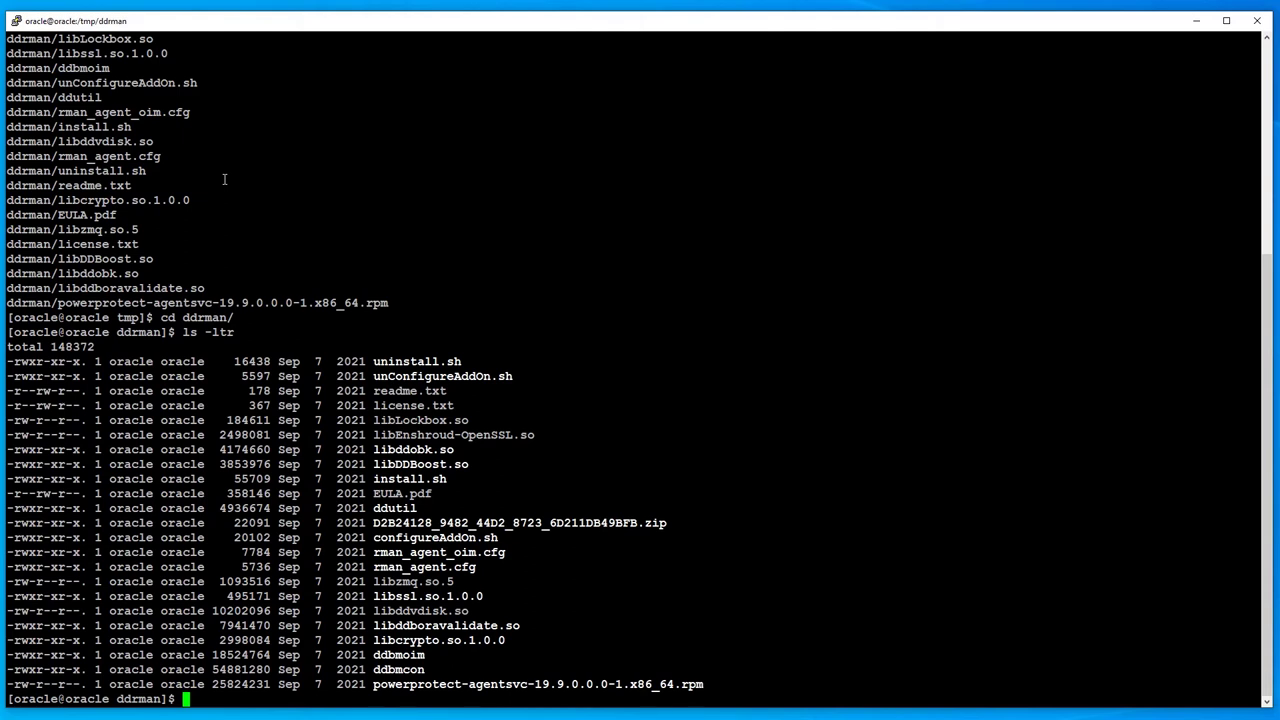
Run install.sh accepting the default directory, then exit back to the root shell
{"action": "type", "text": "./install"}
{"action": "key", "text": "Tab"}
{"action": "key", "text": "Return"}
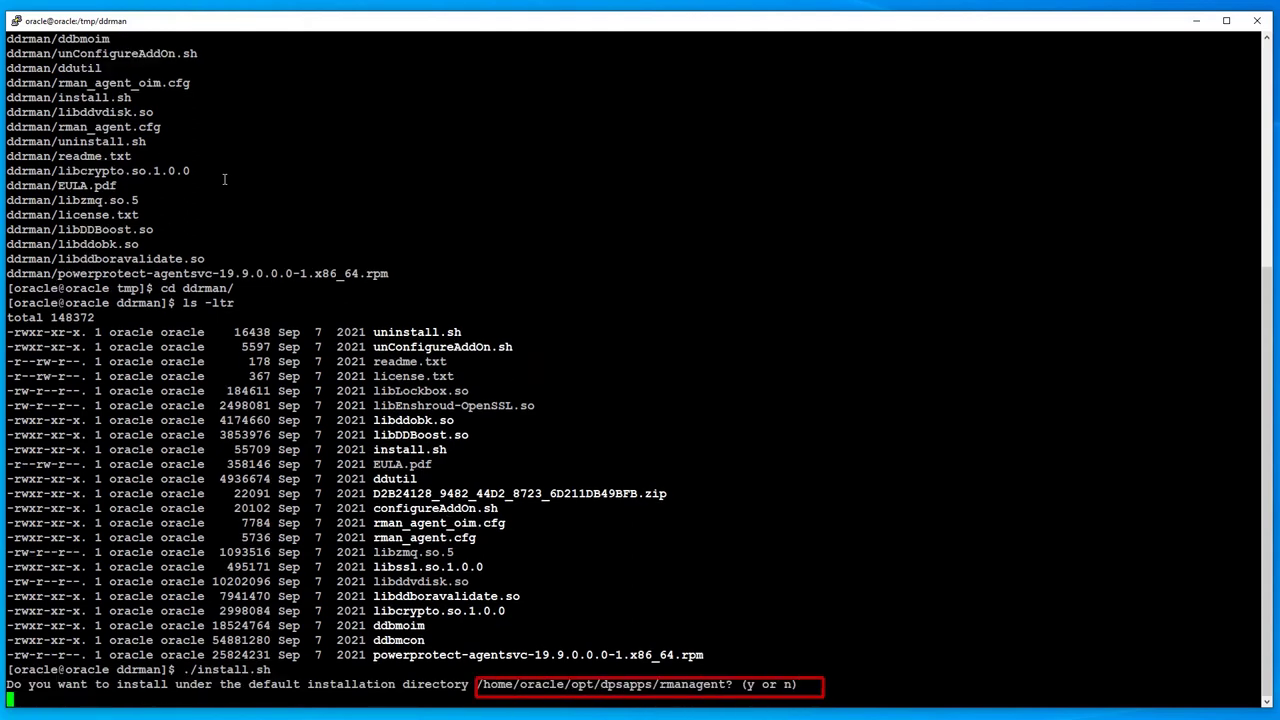
{"action": "type", "text": "y"}
{"action": "key", "text": "Return"}
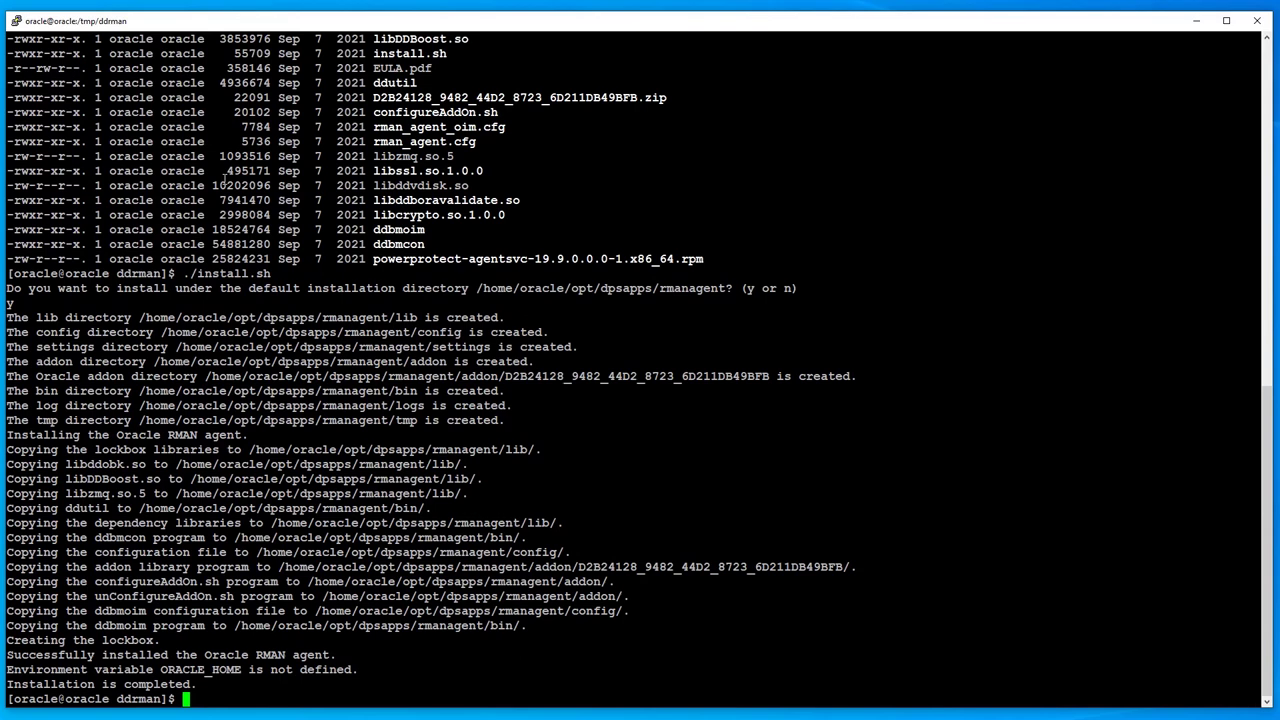
{"action": "type", "text": "exit"}
{"action": "key", "text": "Return"}
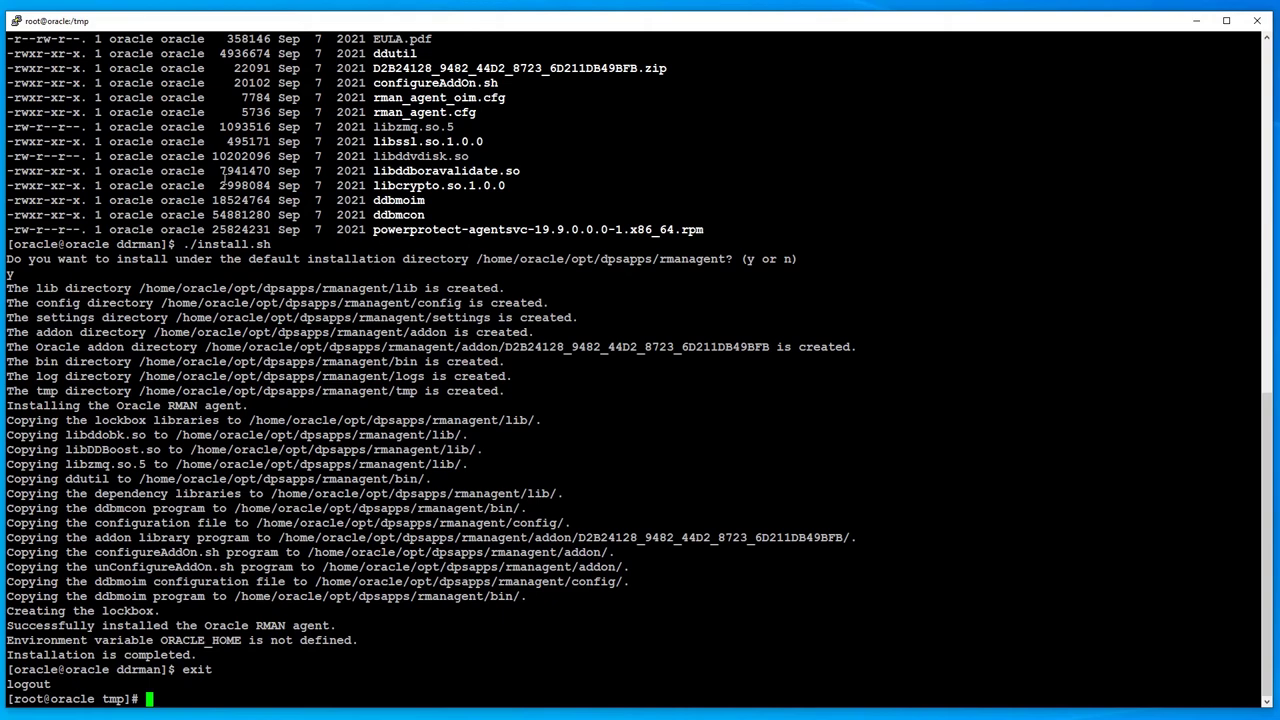
As root, enter the ddrman folder and list its contents
{"action": "type", "text": "cd ddr"}
{"action": "key", "text": "Tab"}
{"action": "key", "text": "Return"}
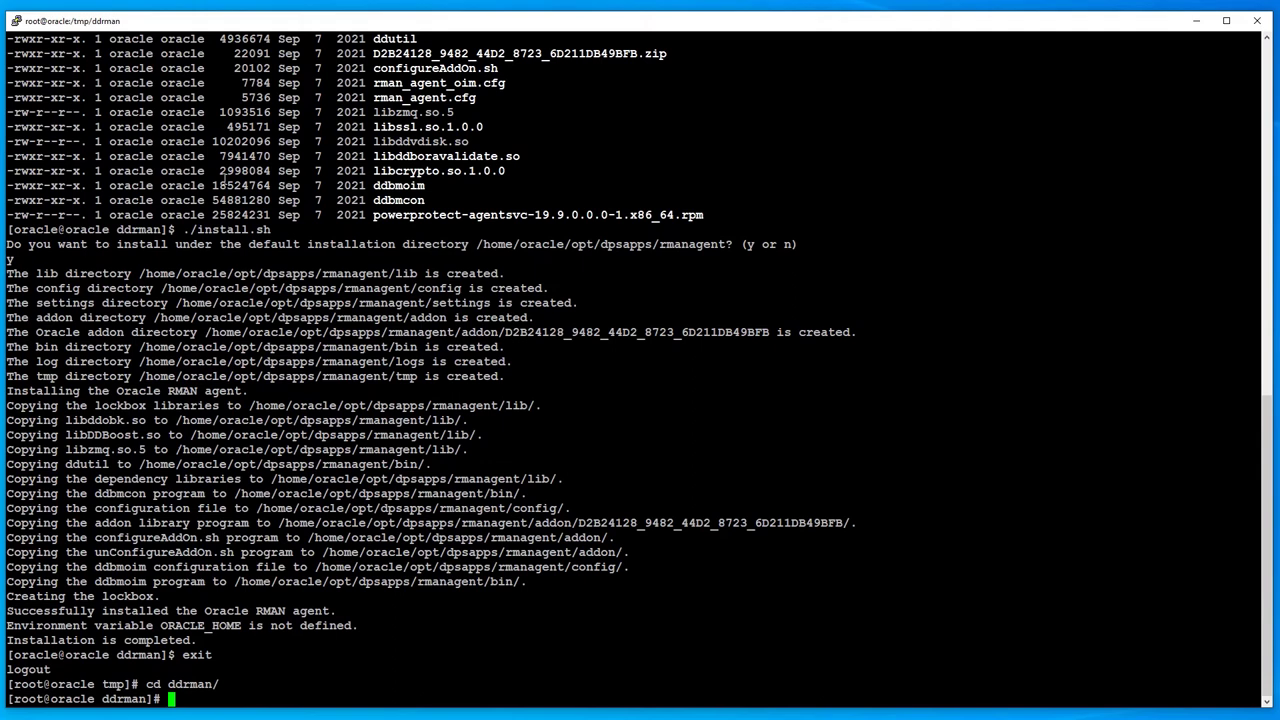
{"action": "type", "text": "ls -ltr"}
{"action": "key", "text": "Return"}
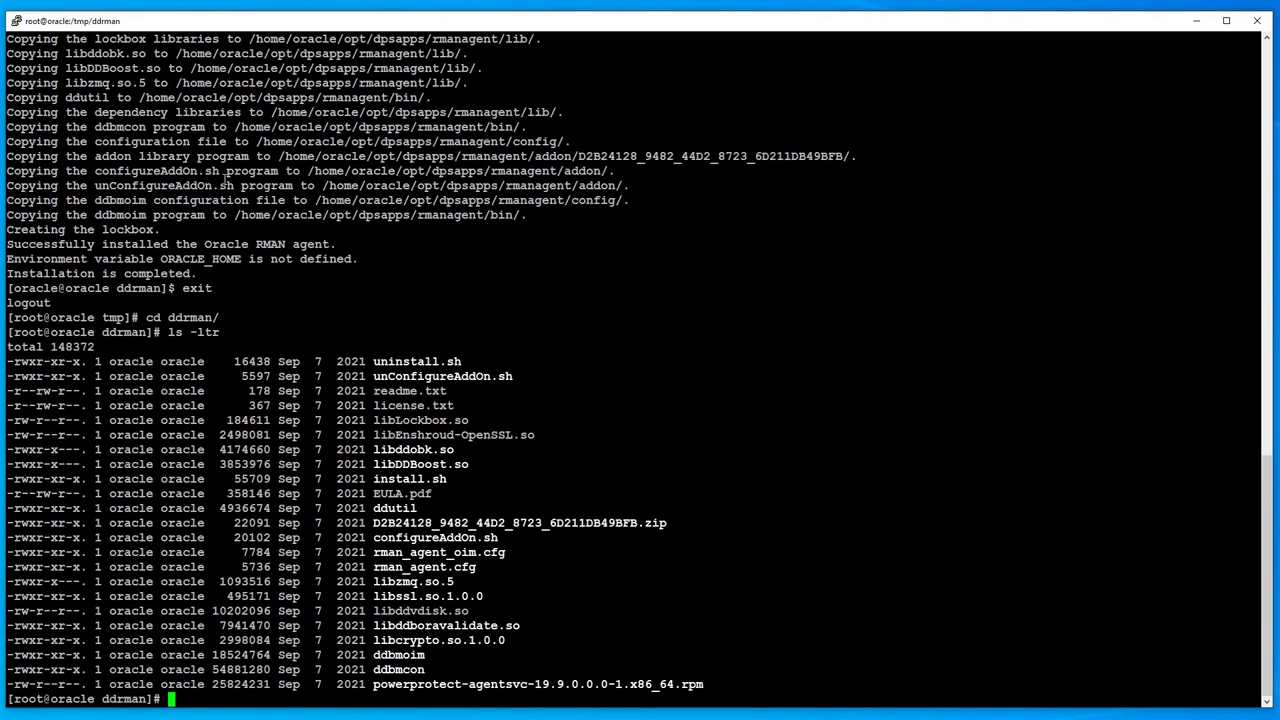
Install powerprotect-agentsvc-19.9.0.0.0-1.x86_64.rpm with rpm -ivh and move to /opt/dpsapps/agentsvc
{"action": "type", "text": "rpm"}
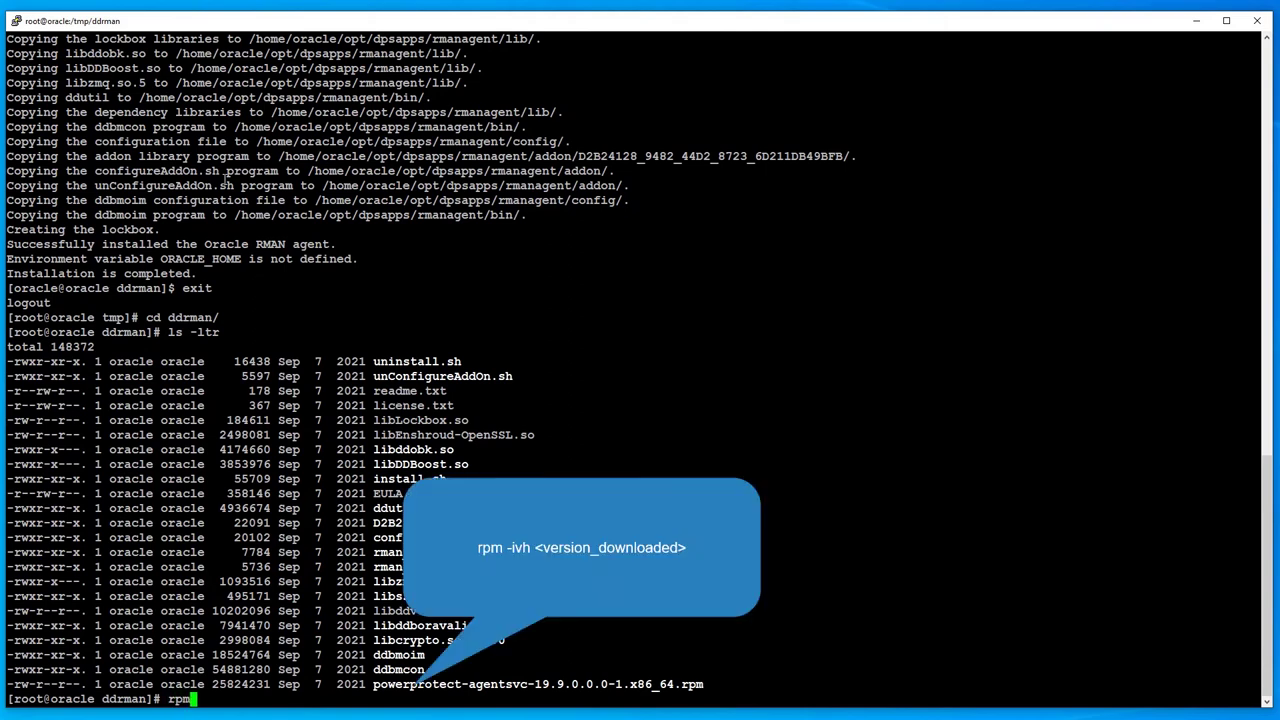
{"action": "type", "text": " -ivh"}
{"action": "double_click", "coordinate": [468, 688]}
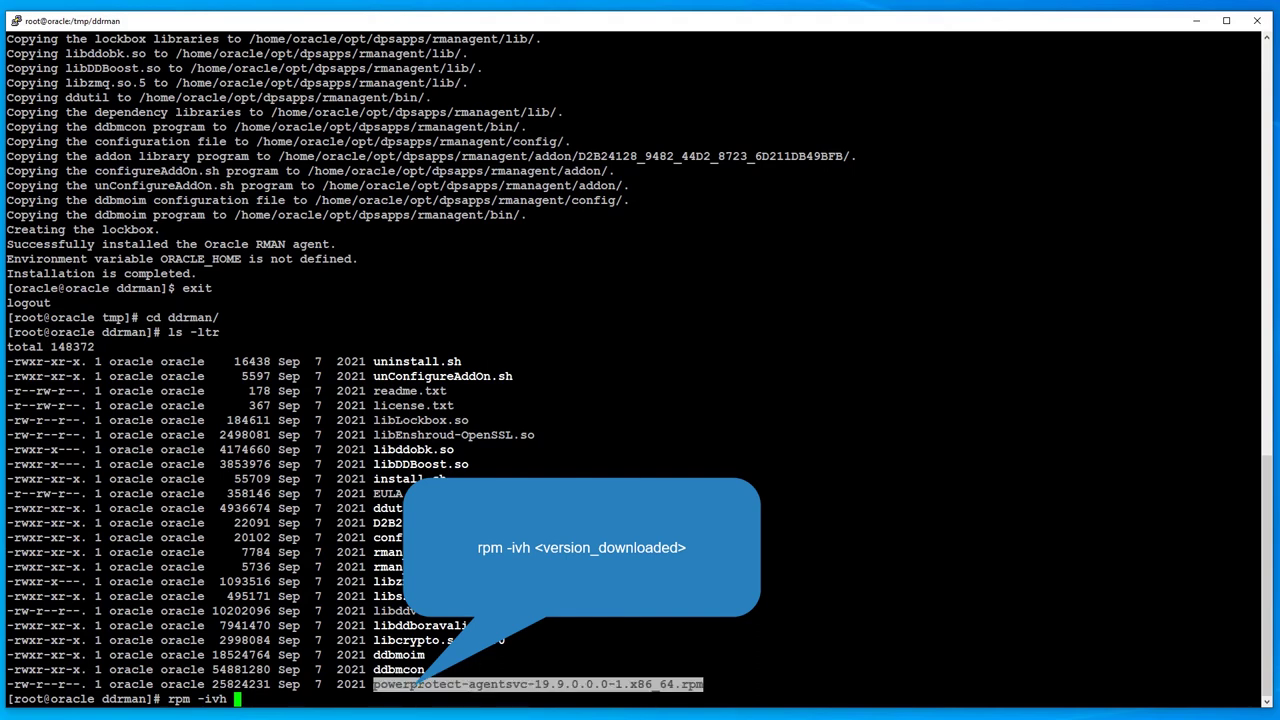
{"action": "right_click", "coordinate": [468, 688]}
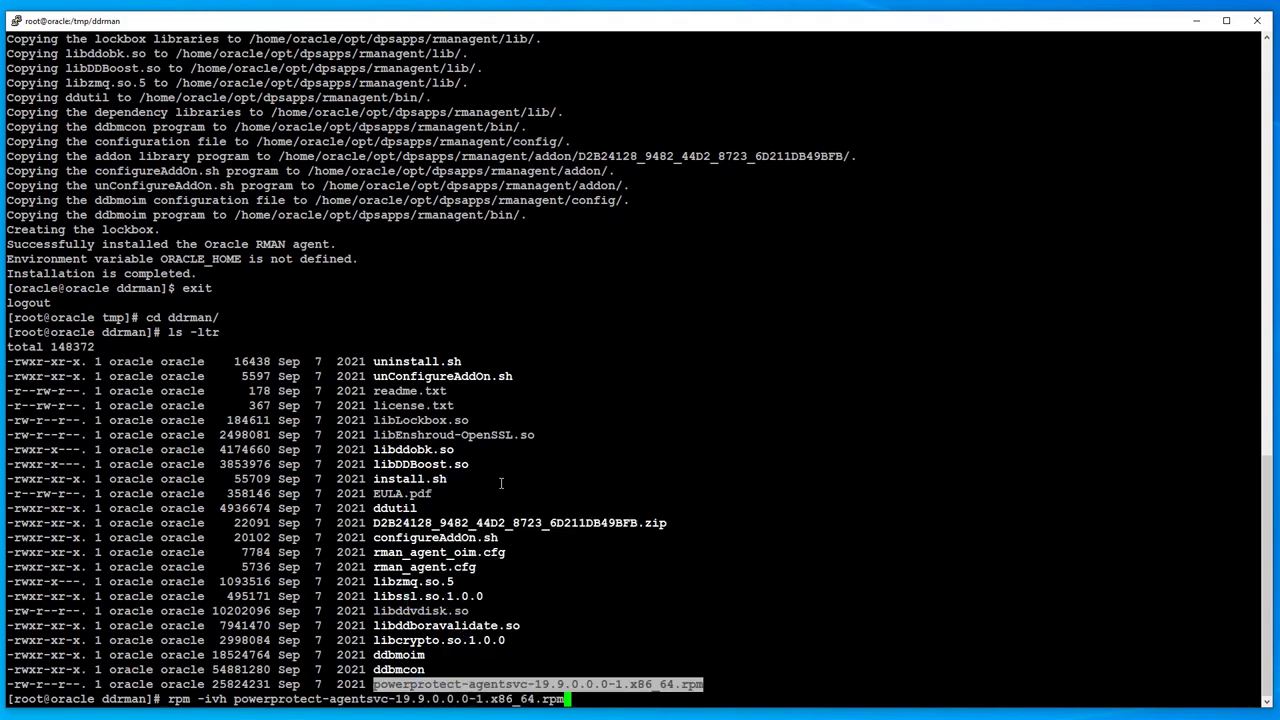
{"action": "key", "text": "Return"}
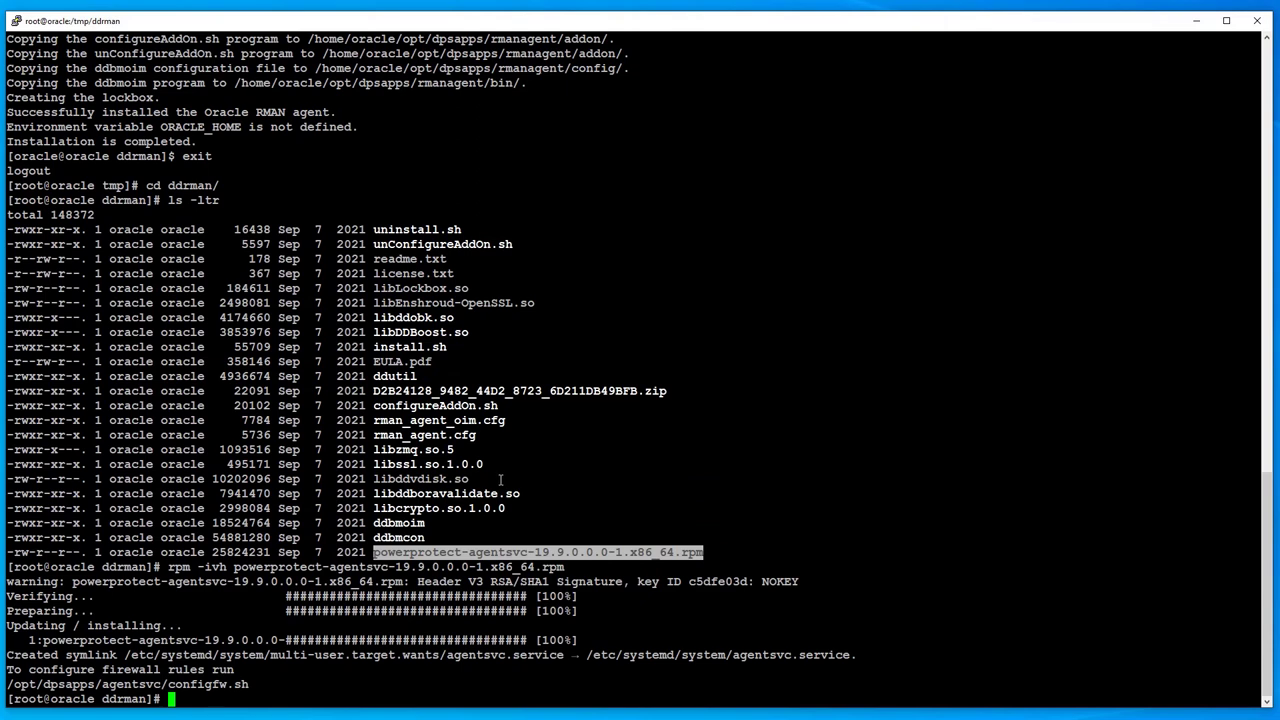
{"action": "type", "text": "cd /opt/dpsapps/agentsvc"}
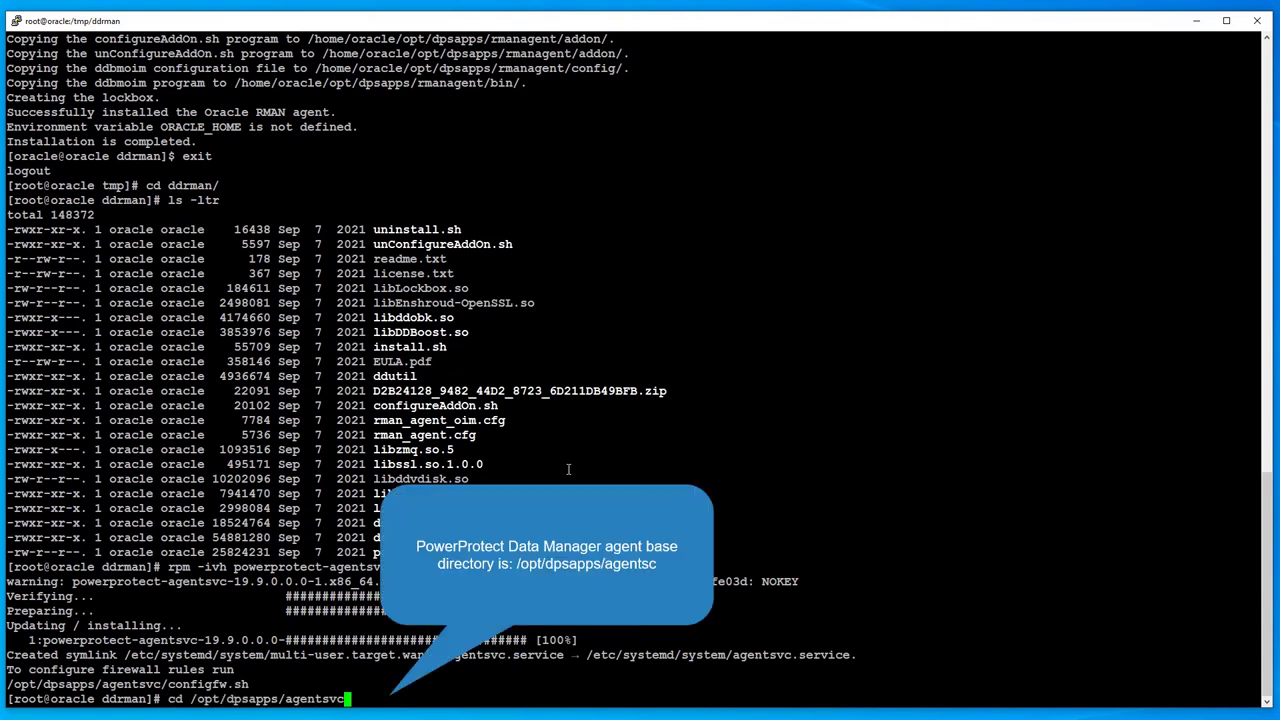
{"action": "key", "text": "Return"}
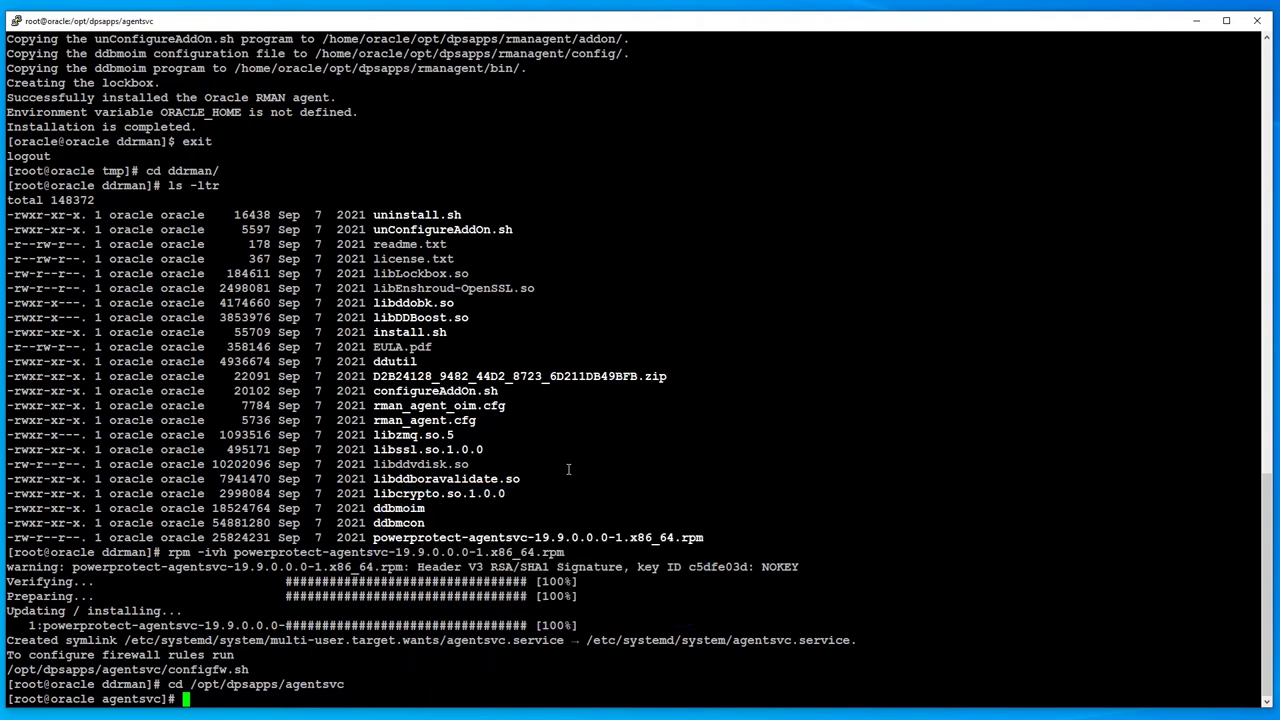
Run register.sh to register the agent service with host powerprotect
{"action": "type", "text": "./regi"}
{"action": "key", "text": "Tab"}
{"action": "key", "text": "Return"}
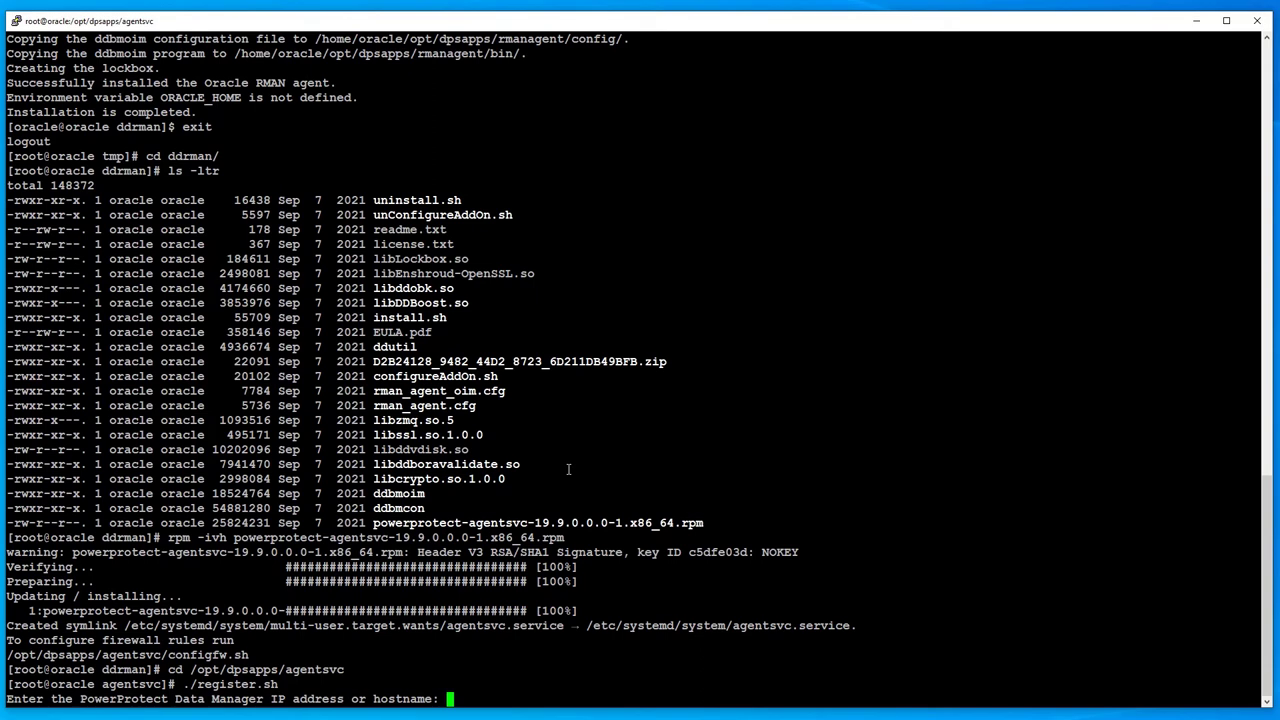
{"action": "type", "text": "powerprotect"}
{"action": "key", "text": "Return"}
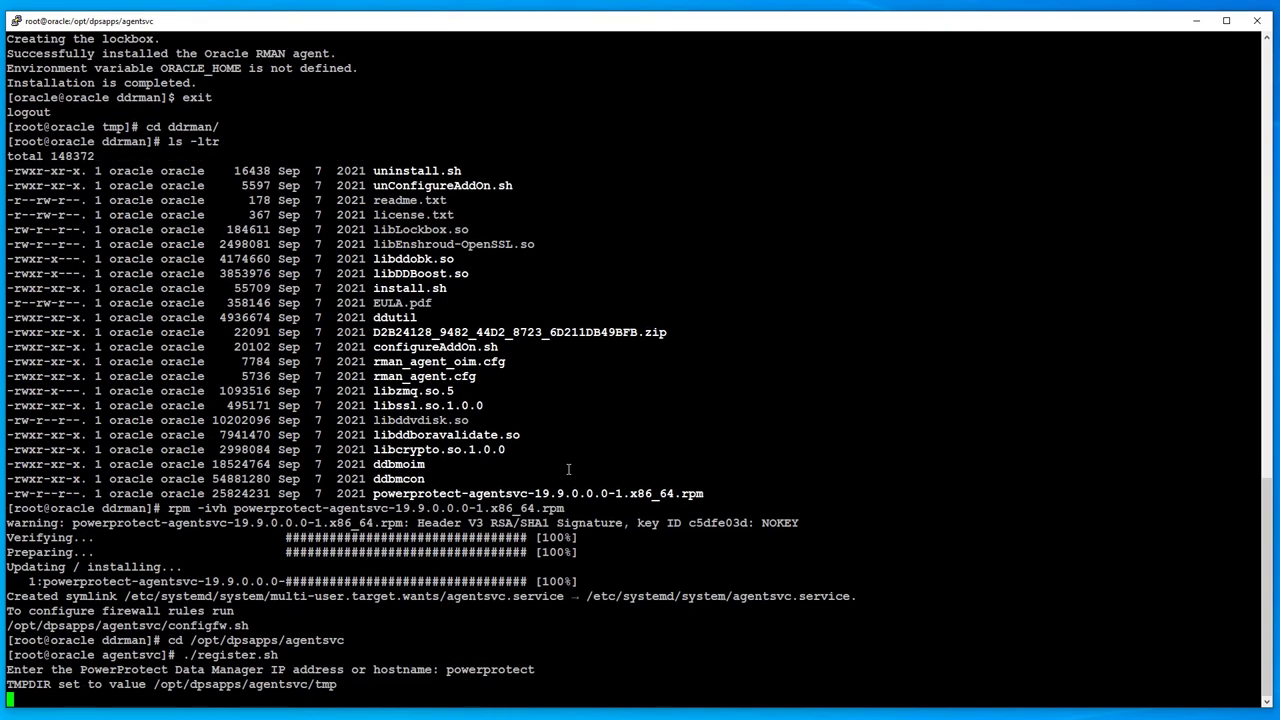
List the contents of /home/oracle/opt/dpsapps/rmanagent/addon
{"action": "type", "text": "cd /home/oracle/opt/dpsapps/rmanagent"}
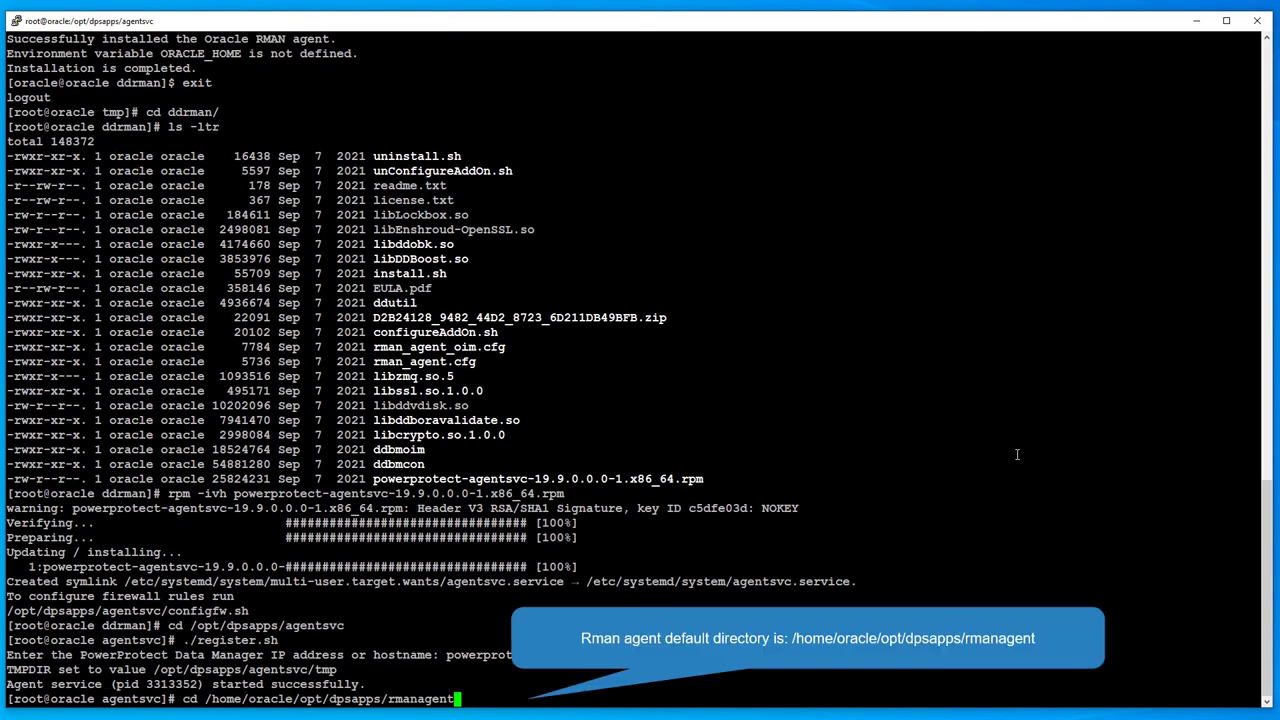
{"action": "key", "text": "Return"}
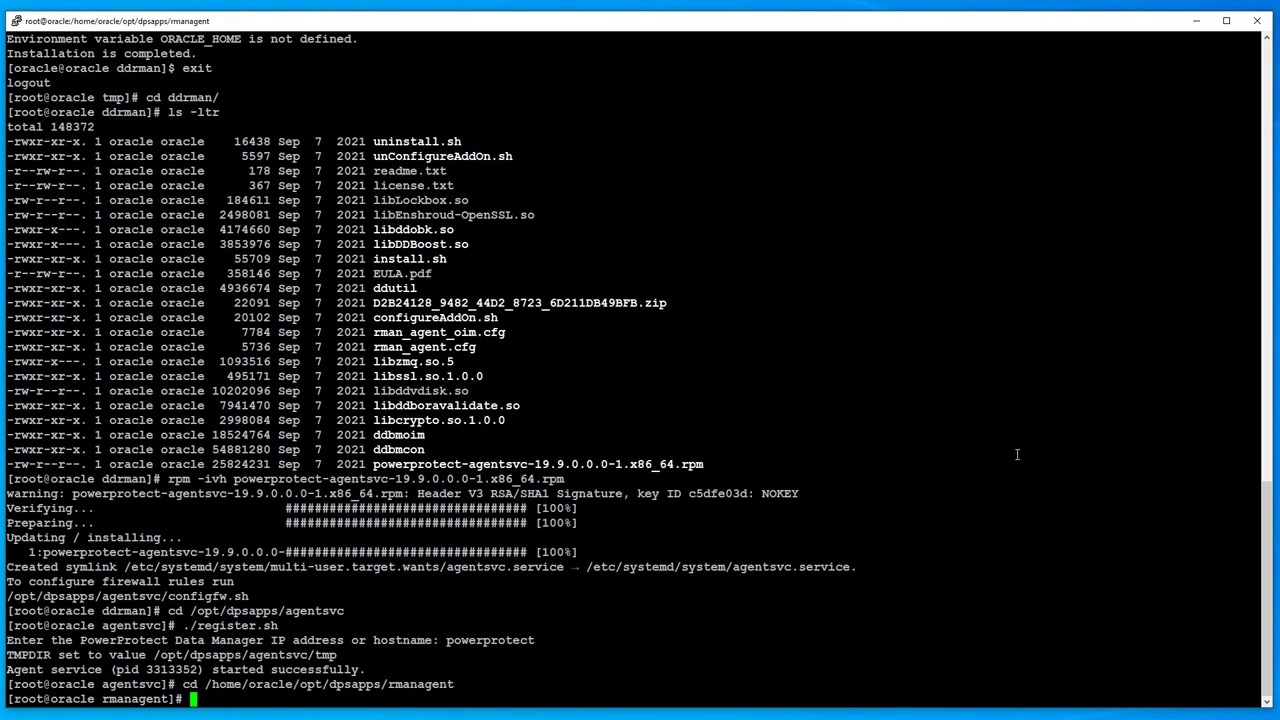
{"action": "type", "text": "cd ad"}
{"action": "key", "text": "Tab"}
{"action": "key", "text": "Return"}
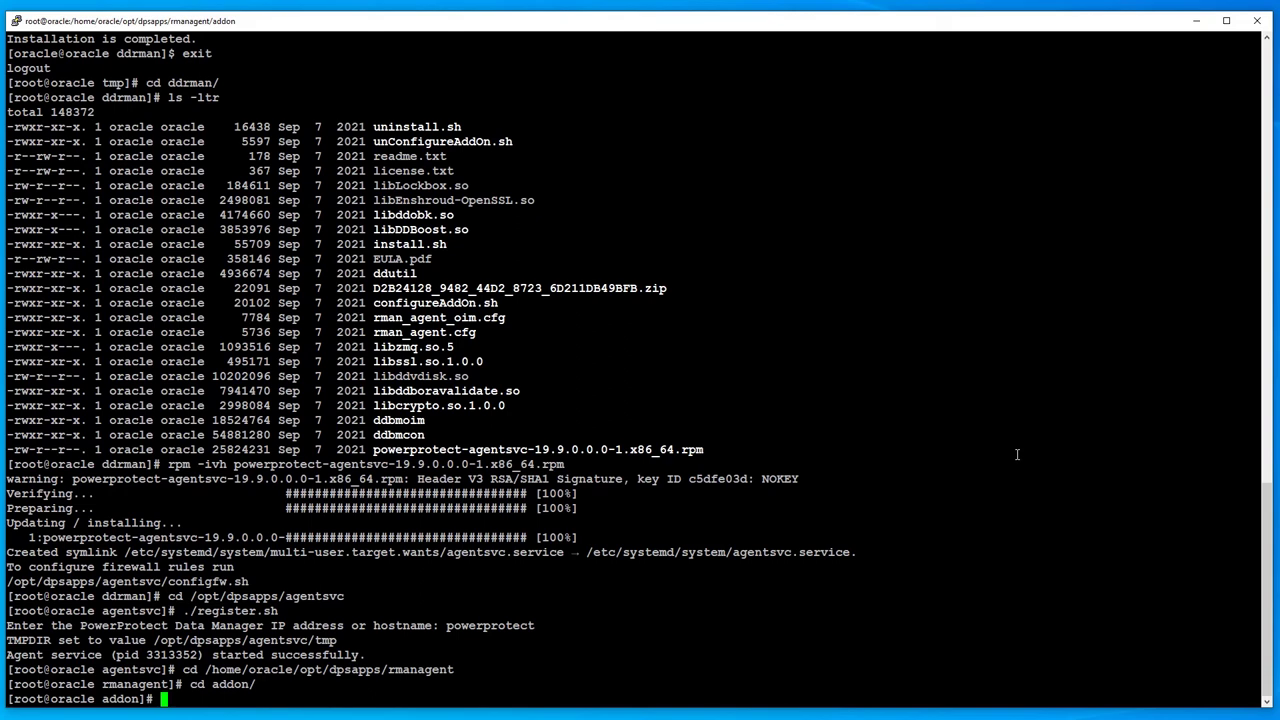
{"action": "type", "text": "ls -ltr"}
{"action": "key", "text": "Return"}
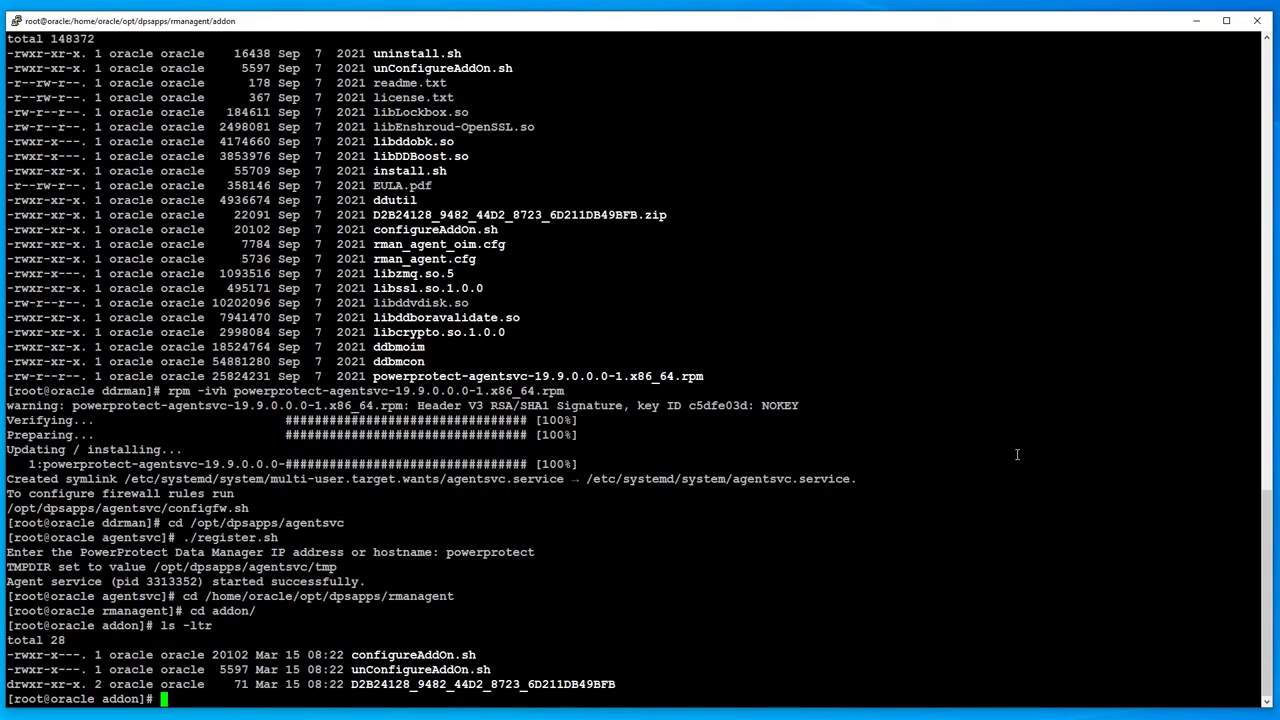
Run configureAddOn.sh with the default home, host powerprotect, default 30-day retention and SYSDBA access enabled
{"action": "type", "text": "./con"}
{"action": "key", "text": "Tab"}
{"action": "key", "text": "Return"}
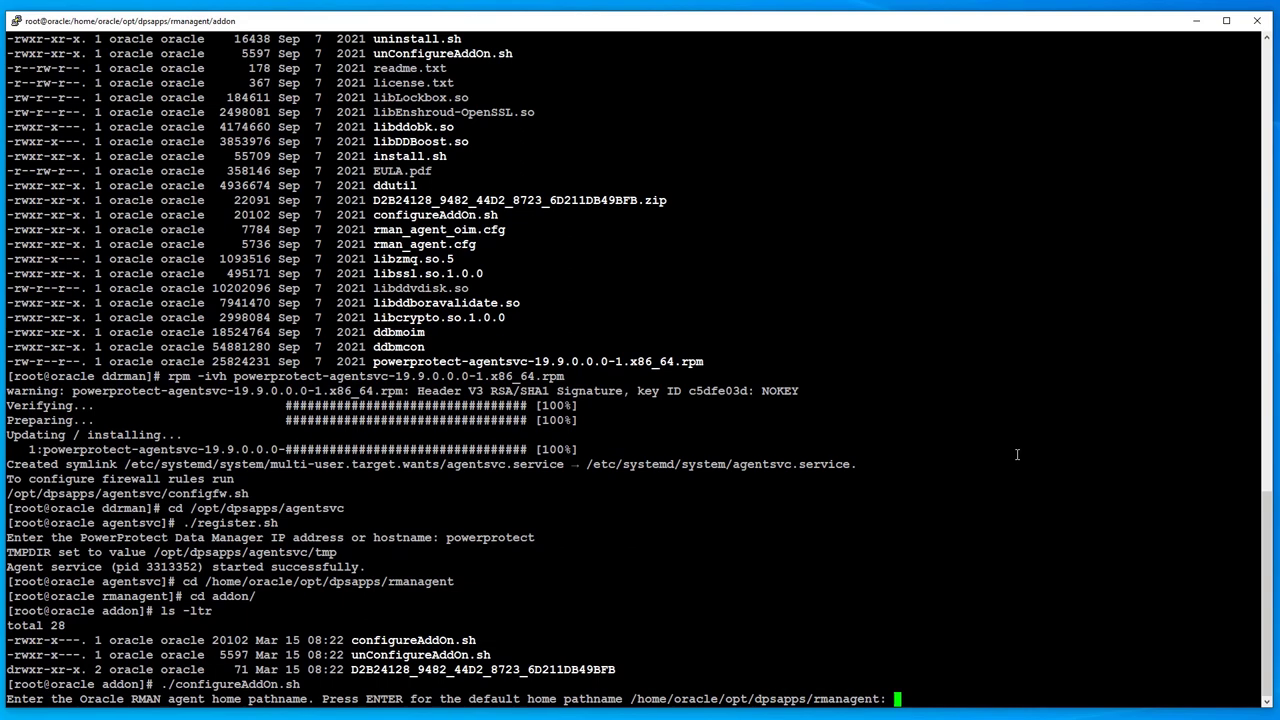
{"action": "key", "text": "Return"}
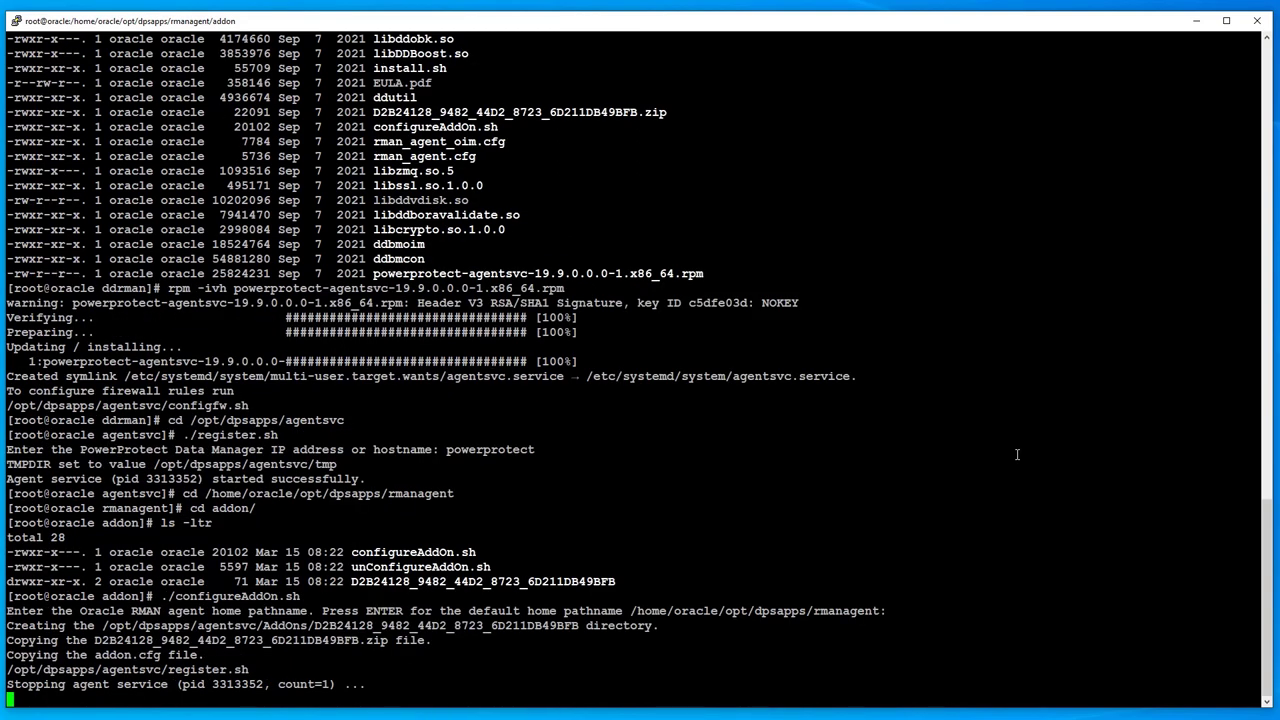
{"action": "type", "text": "pow"}
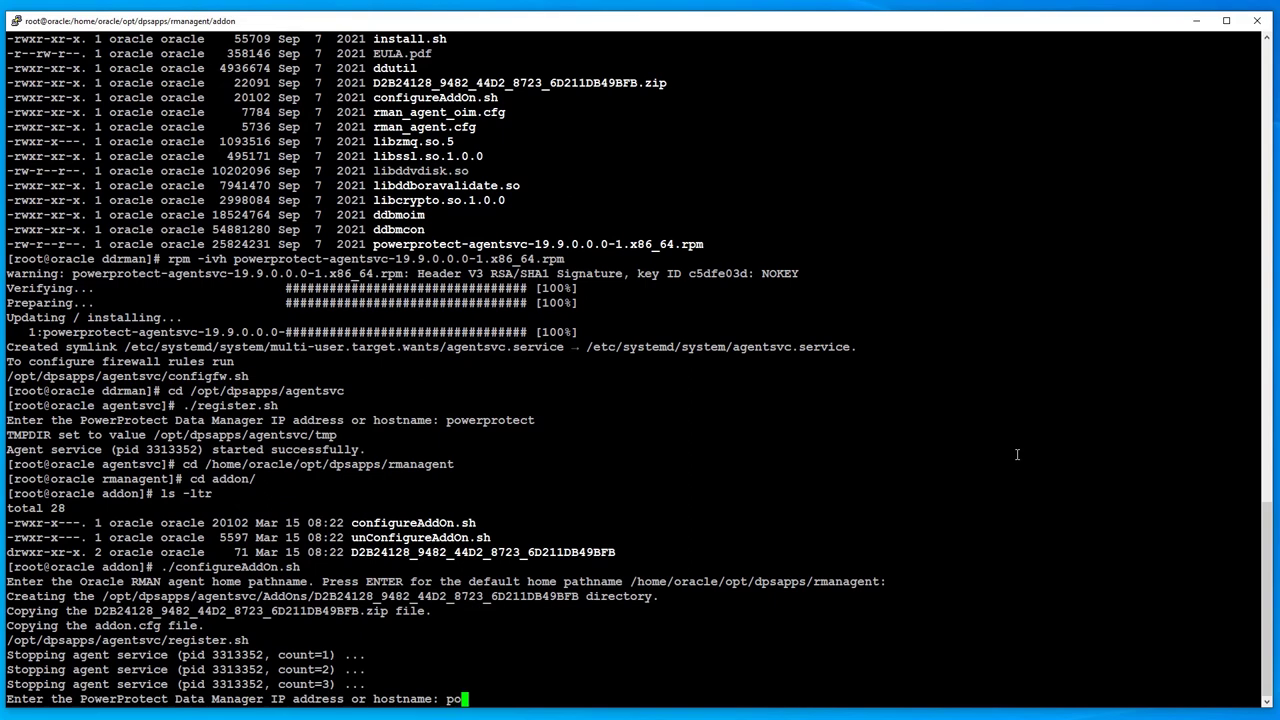
{"action": "type", "text": "erprotect"}
{"action": "key", "text": "Return"}
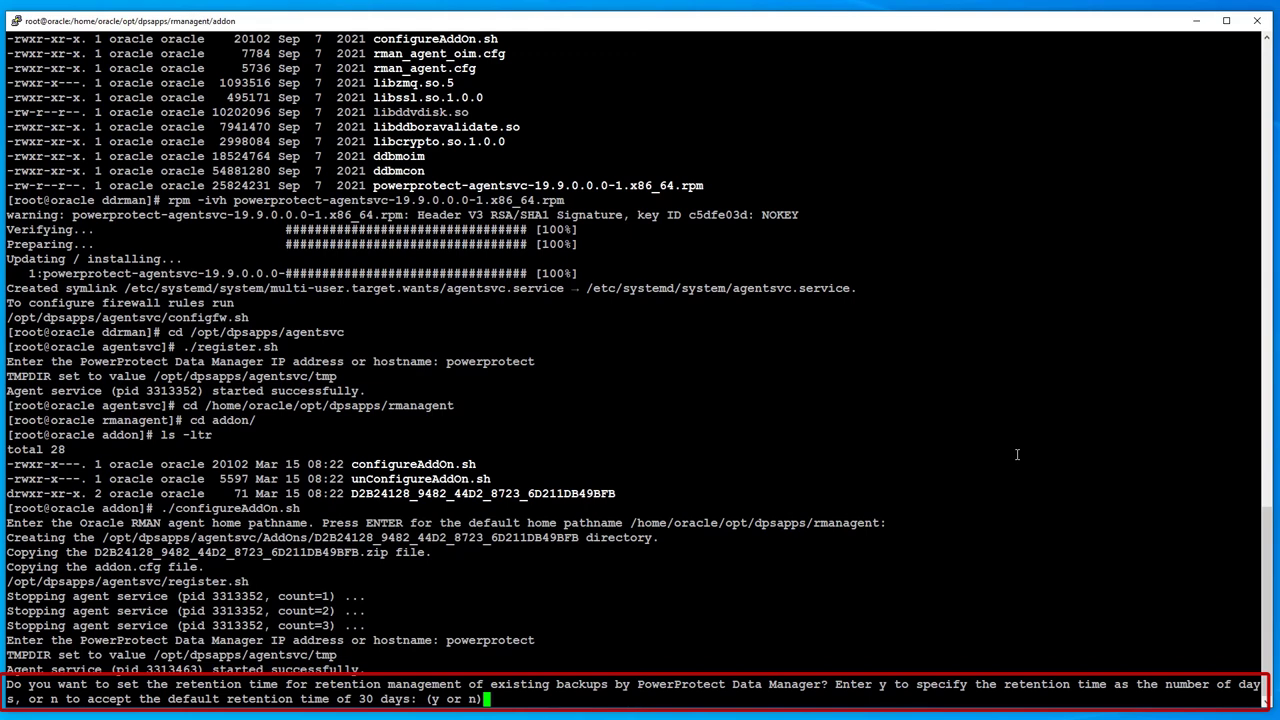
{"action": "type", "text": "n"}
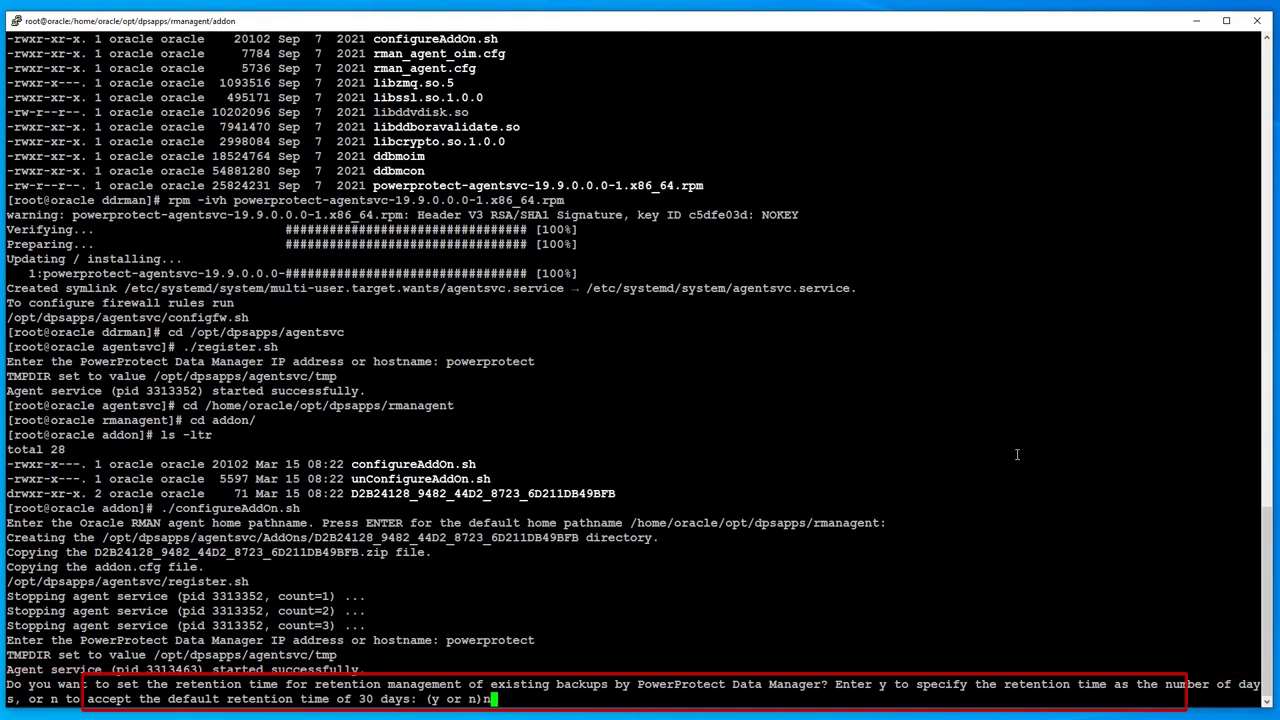
{"action": "key", "text": "Return"}
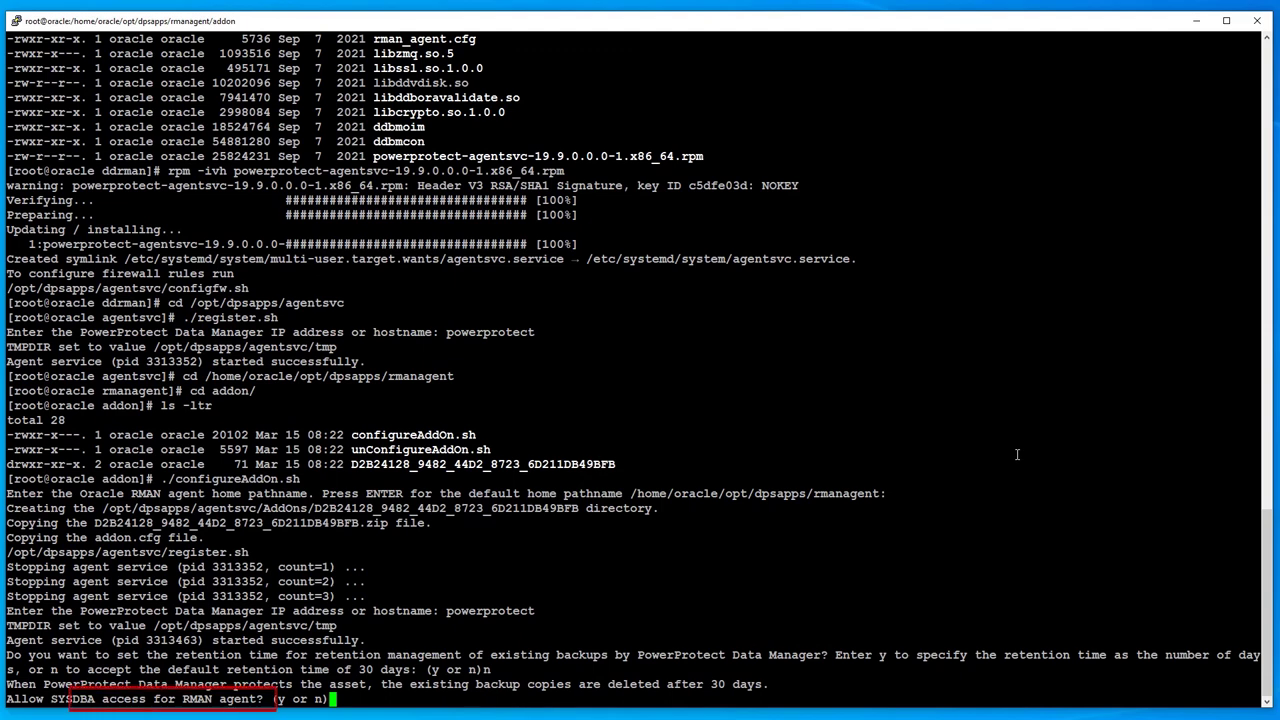
{"action": "type", "text": "y"}
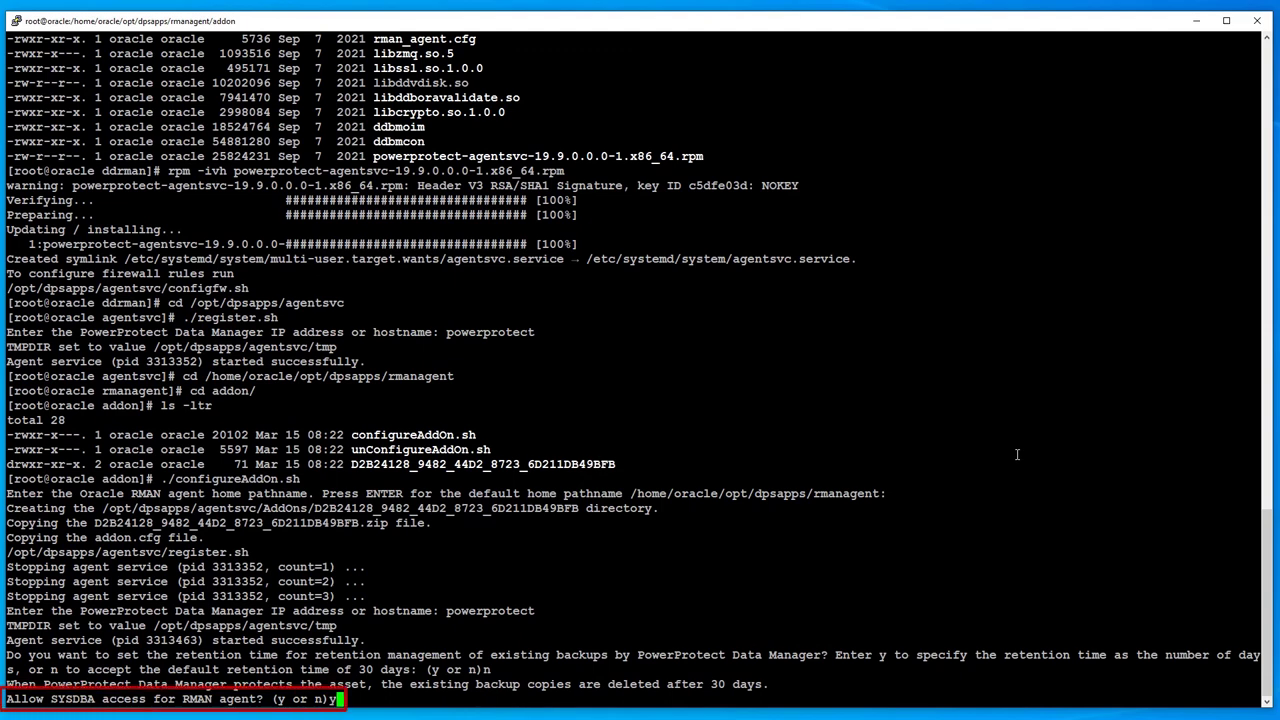
{"action": "key", "text": "Return"}
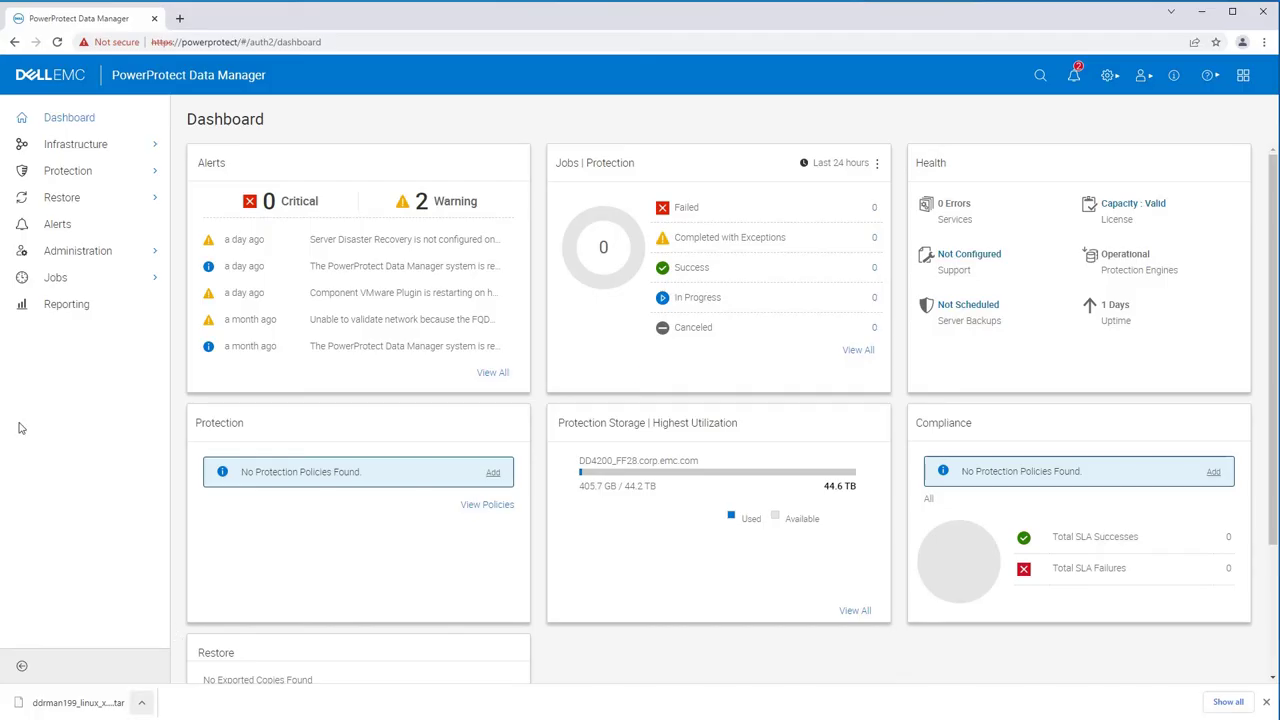
Approve the oracle.burl.lab agent under Infrastructure > Application Agents
{"action": "left_click", "coordinate": [104, 145]}
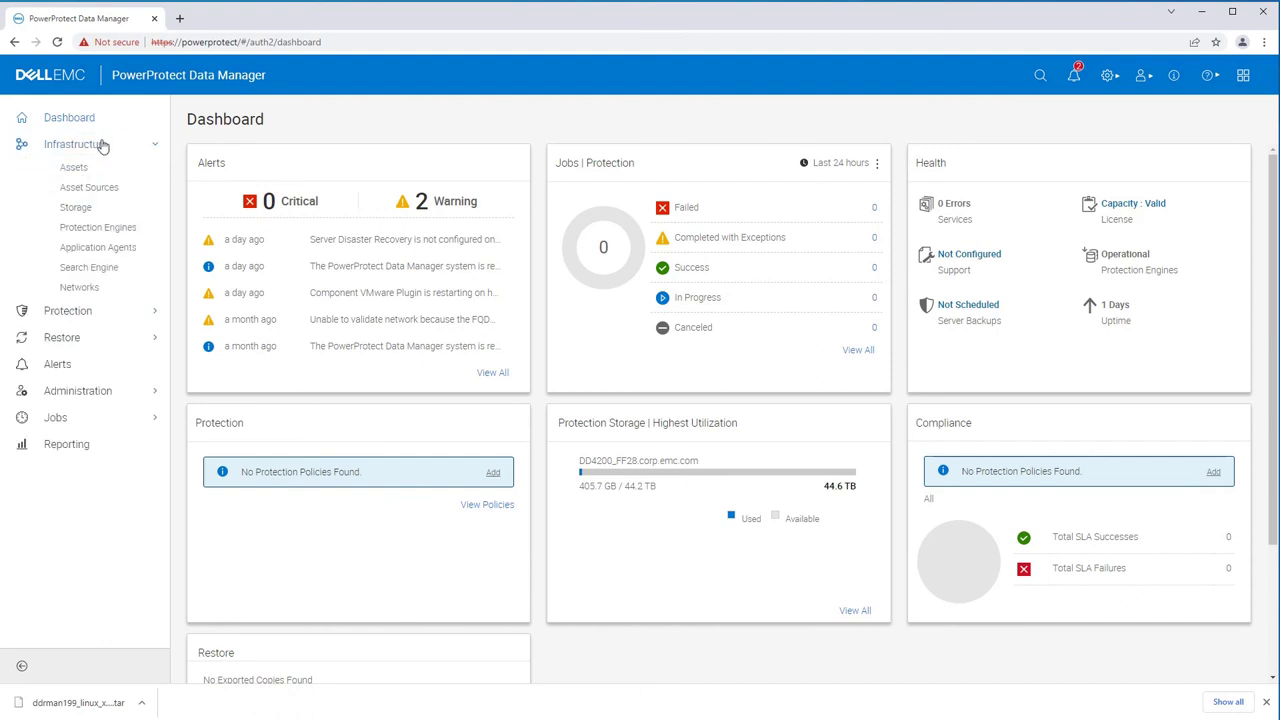
{"action": "left_click", "coordinate": [95, 249]}
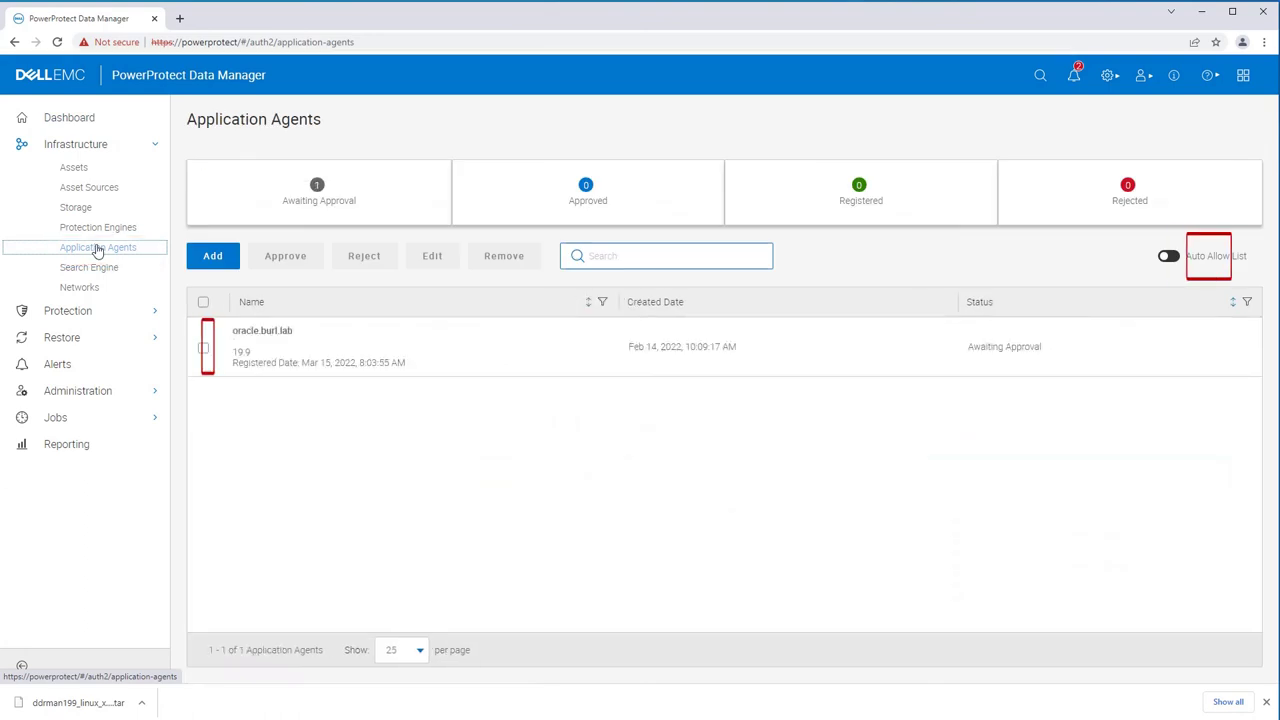
{"action": "left_click", "coordinate": [205, 348]}
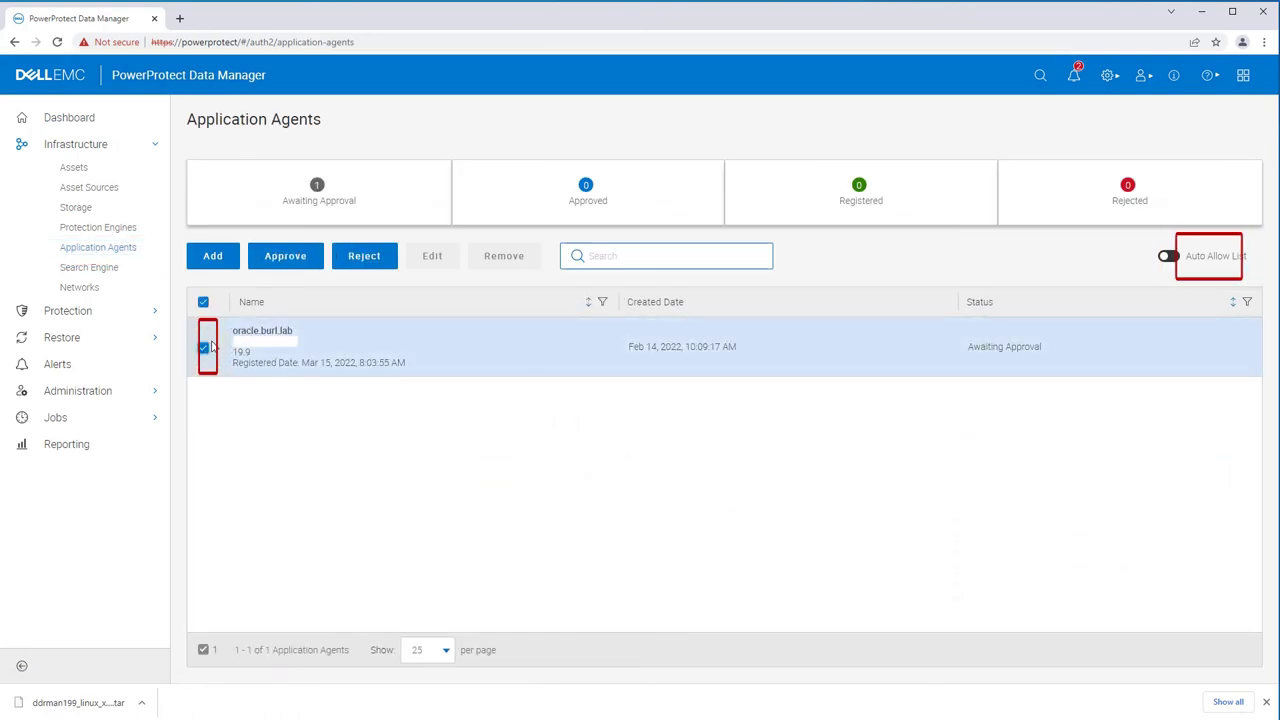
{"action": "left_click", "coordinate": [285, 263]}
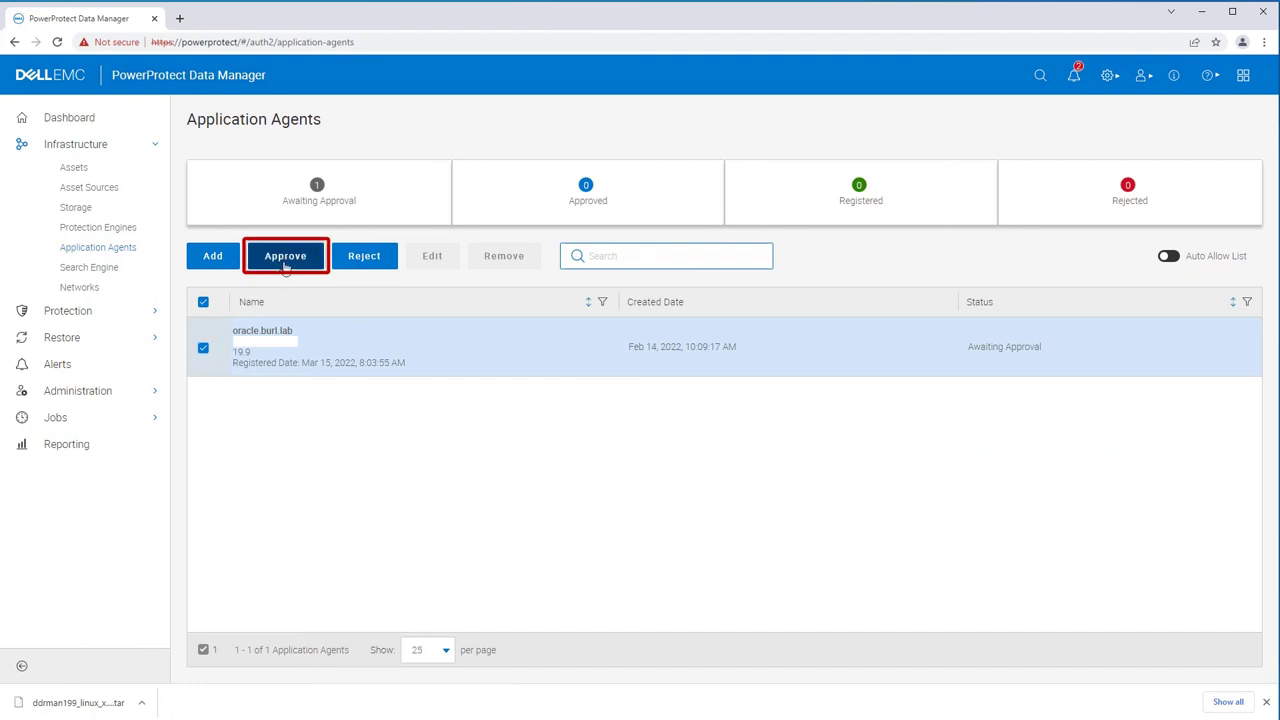